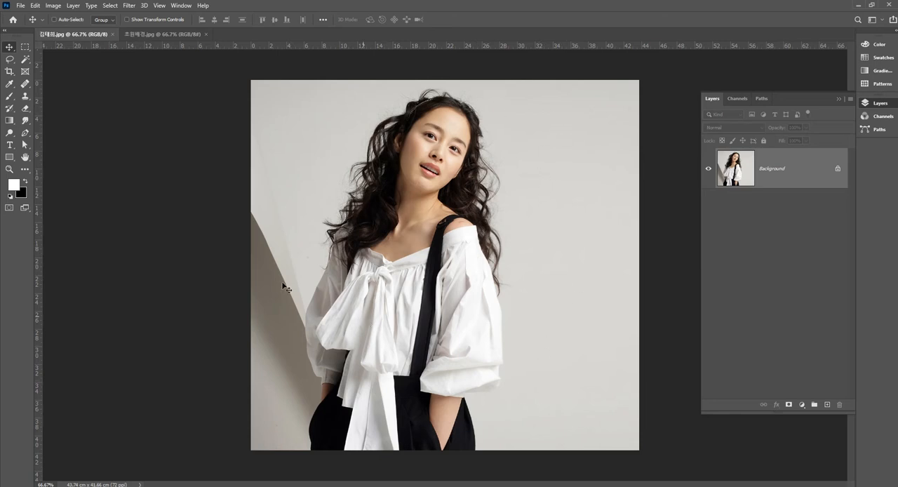
Step: Start a Pen path at the photo's bottom edge and trace the left outer edge of the black trousers up to the wrist
left_click(25, 133)
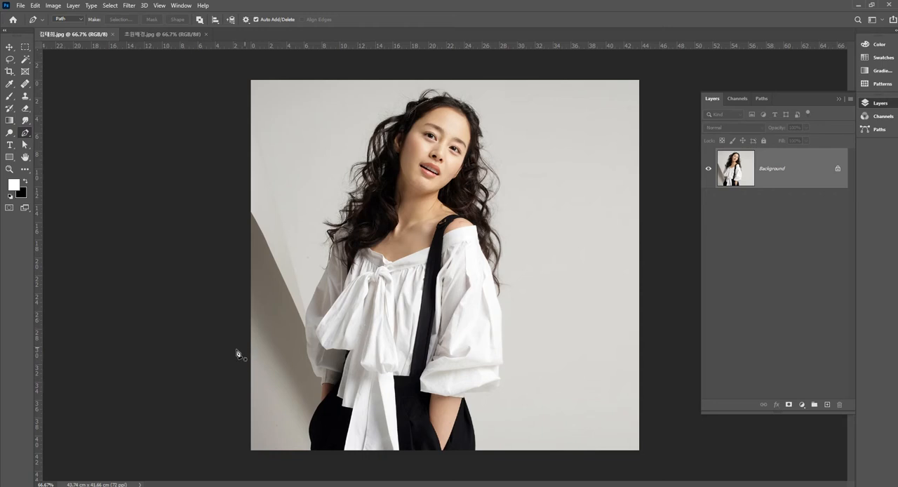
left_click(25, 47)
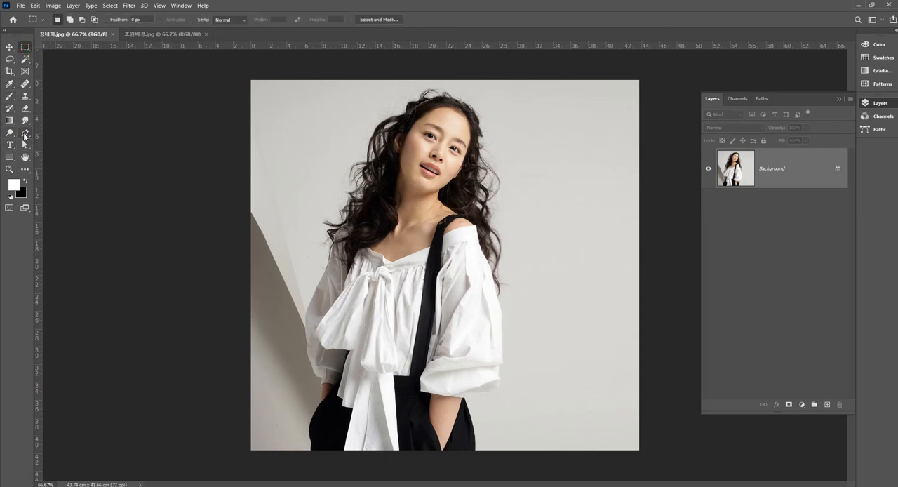
left_click(25, 133)
scroll(329, 413, "up", 1)
scroll(328, 413, "up", 1)
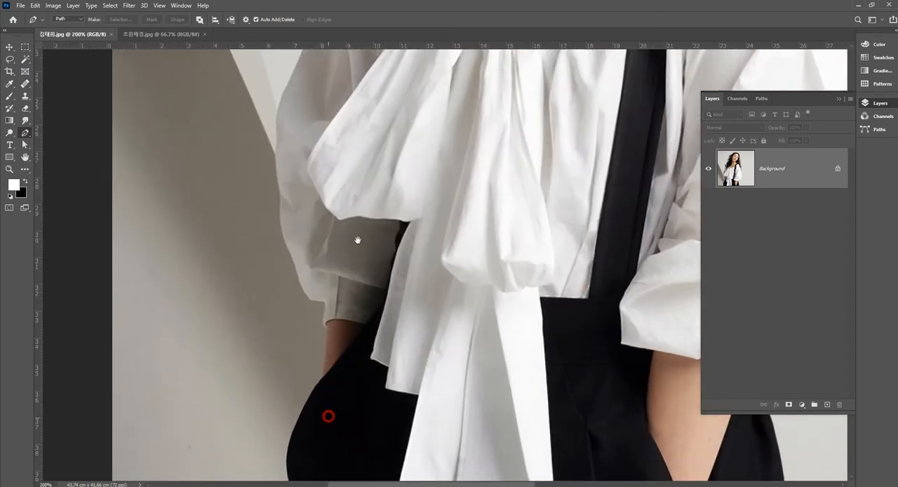
left_click_drag(325, 415, 369, 243)
scroll(325, 365, "up", 3)
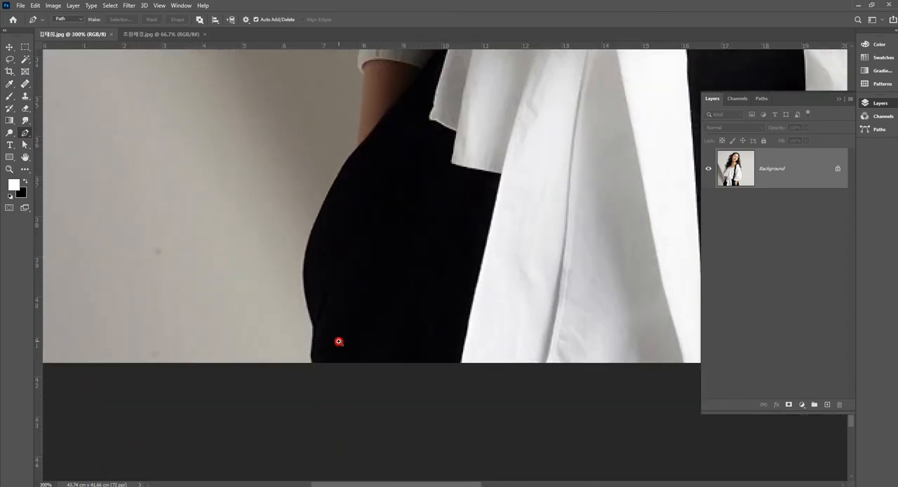
left_click(303, 375)
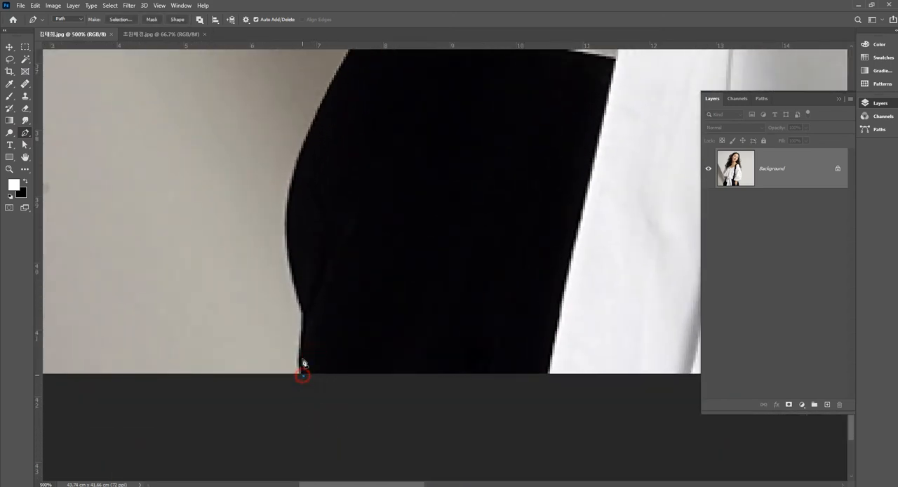
left_click(303, 338)
left_click_drag(301, 301, 298, 291)
left_click(290, 203)
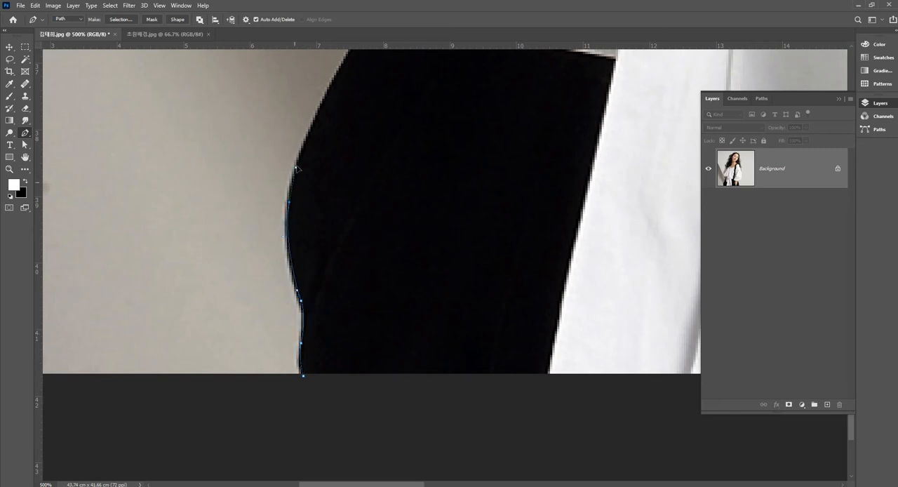
left_click_drag(342, 165, 326, 326)
left_click_drag(319, 242, 363, 179)
left_click_drag(377, 130, 392, 245)
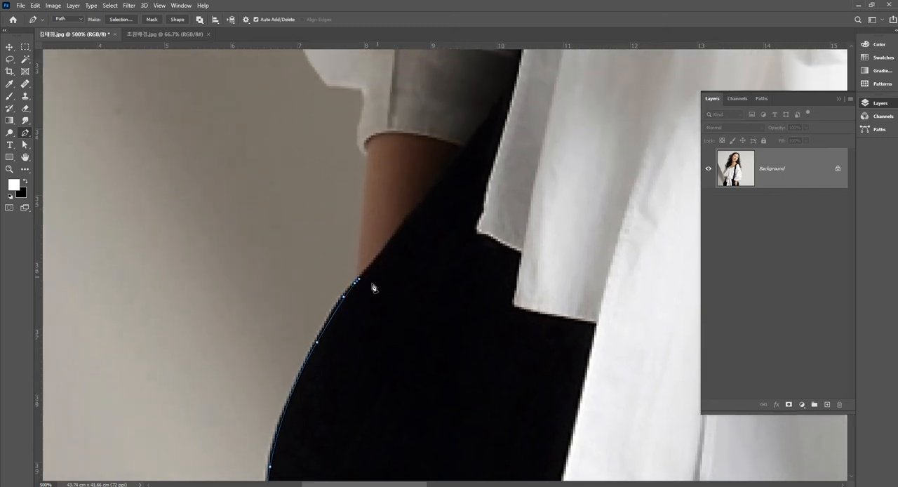
Step: Continue the path along the forearm, around the cuff and up the lower part of the left-hand sleeve
left_click(358, 283)
left_click(371, 163)
left_click_drag(392, 181, 391, 242)
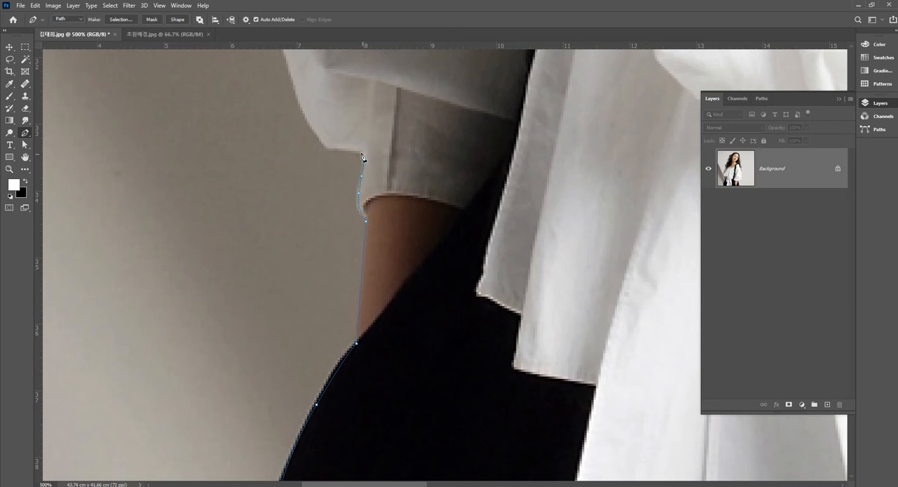
left_click(327, 148)
left_click_drag(371, 146, 435, 307)
left_click_drag(357, 238, 377, 236)
left_click(330, 153)
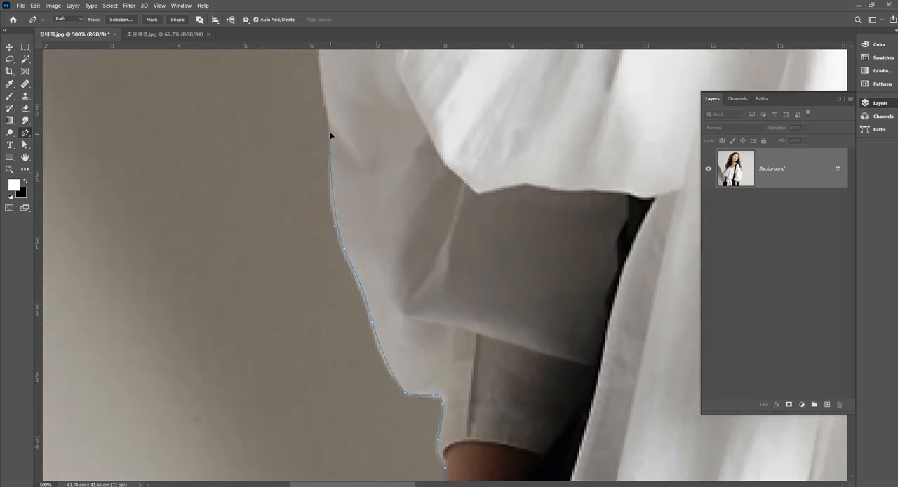
Step: Trace the path up the outer edge of the left-hand sleeve to just below the hair
left_click(323, 87)
left_click_drag(355, 92, 374, 278)
left_click_drag(374, 180, 375, 309)
left_click_drag(354, 207, 368, 170)
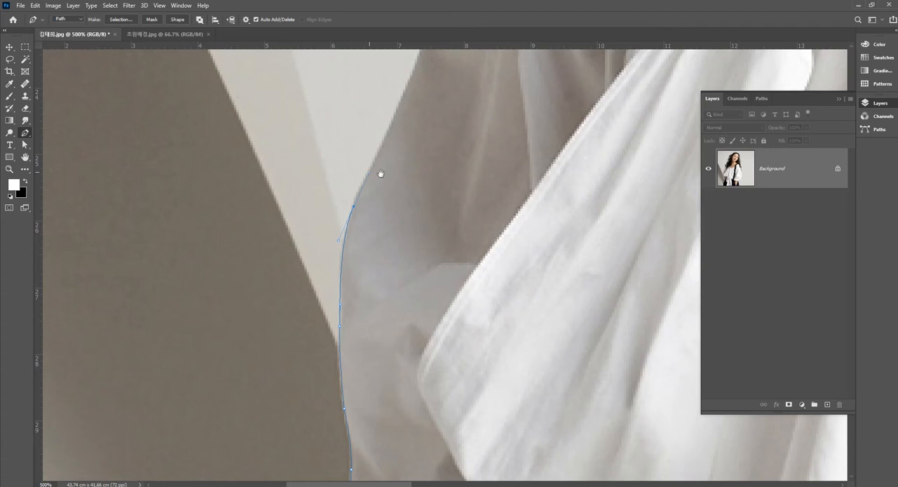
left_click_drag(423, 186, 421, 283)
left_click_drag(411, 178, 425, 261)
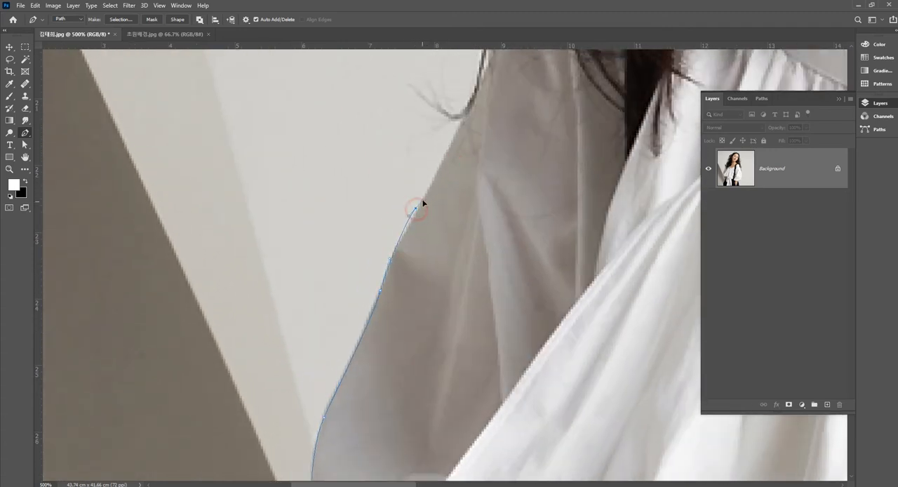
left_click(416, 208)
left_click_drag(420, 204, 415, 209)
Step: Route the path outward and loosely up around the left side of the hair with straight segments, leaving background margin
left_click(354, 175)
left_click(489, 171, "alt")
left_click(490, 170, "alt")
left_click_drag(460, 167, 426, 314)
left_click(373, 230)
left_click(347, 156)
left_click_drag(374, 144, 376, 320)
left_click(414, 144)
left_click_drag(457, 131, 381, 354)
left_click(455, 157)
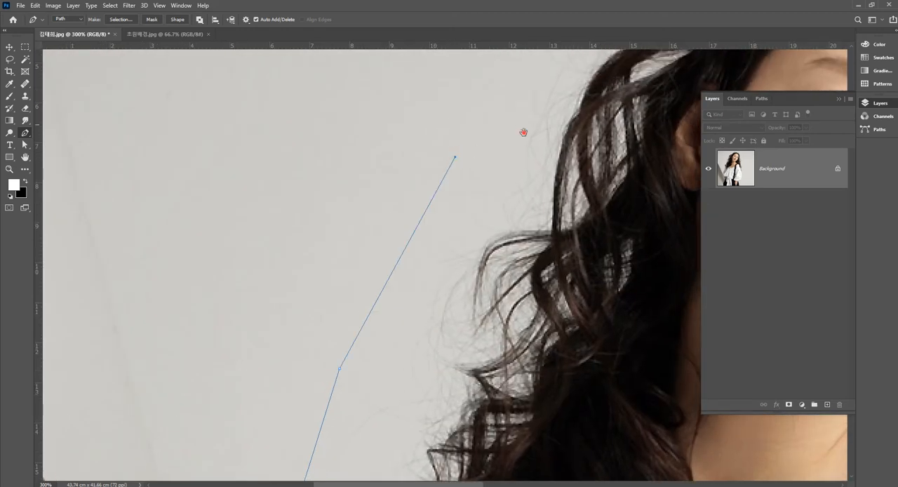
Step: Carry the loose straight-segment path over the top of the head, slightly beyond the photo's upper edge
left_click_drag(523, 132, 414, 319)
left_click(452, 162)
left_click(588, 83)
left_click_drag(605, 96, 392, 143)
left_click(511, 114)
left_click_drag(597, 127, 384, 123)
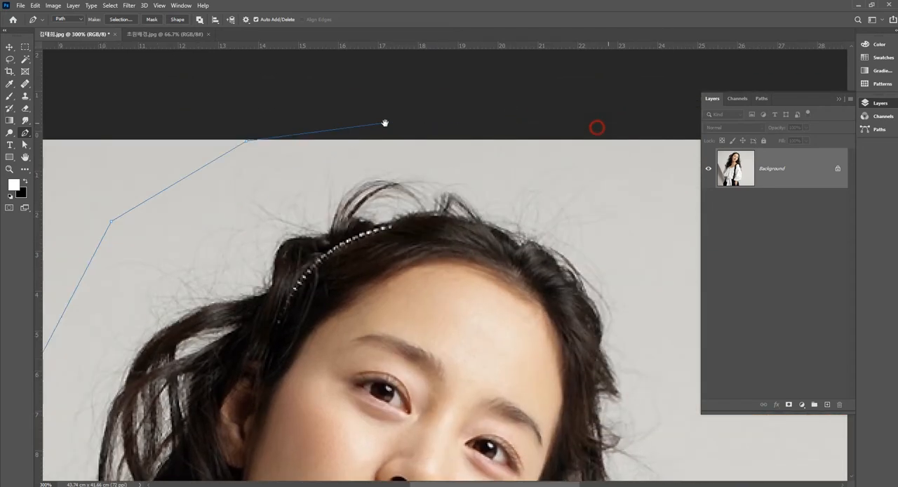
left_click(525, 120)
left_click(568, 189)
left_click(572, 282)
Step: Bring the path down loosely along the right side of the hair with straight segments, keeping clear of stray strands
left_click_drag(583, 407, 543, 191)
left_click(582, 231)
left_click_drag(589, 365, 548, 228)
left_click(590, 287)
left_click_drag(587, 377, 566, 200)
left_click(566, 254)
left_click_drag(544, 356, 535, 199)
left_click(558, 274)
left_click_drag(558, 373, 558, 243)
left_click(557, 256)
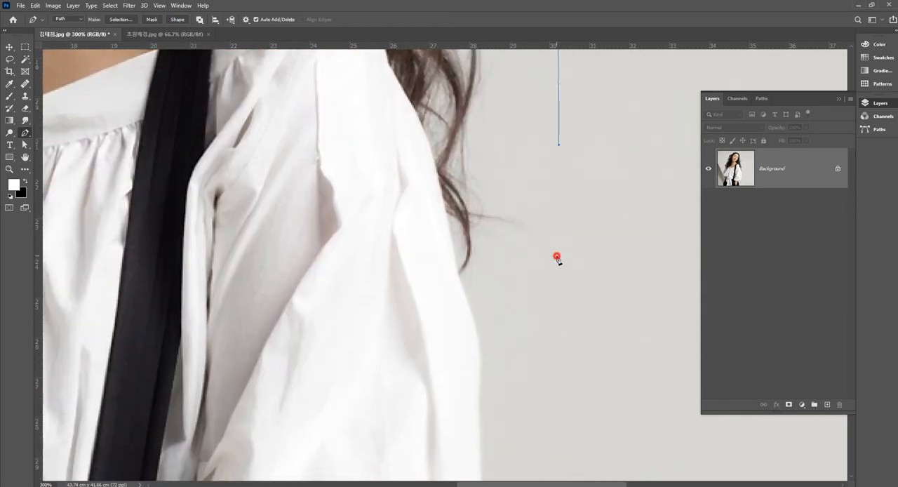
Step: Turn the path back in below the hair ends and trace the right-hand sleeve's outer edge down to its fold
left_click(533, 283)
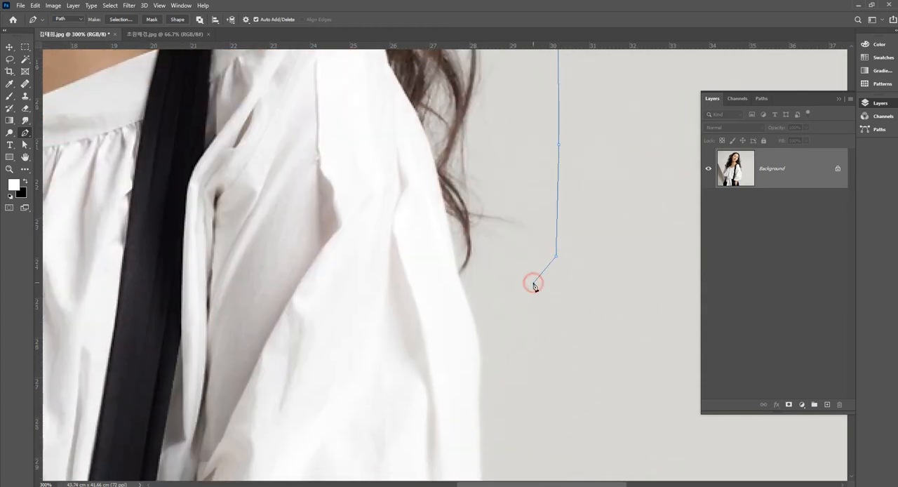
left_click(460, 276)
left_click_drag(523, 354, 516, 250)
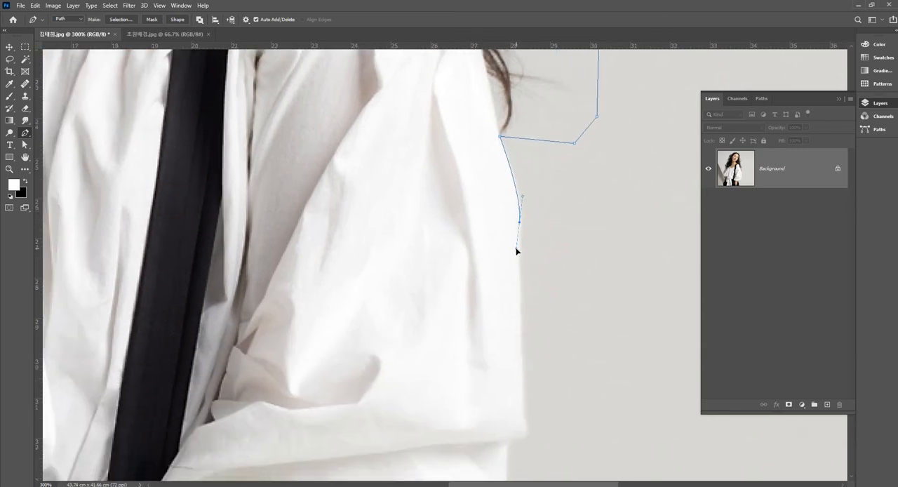
left_click(519, 337)
left_click_drag(520, 364, 520, 365)
left_click_drag(557, 381, 541, 266)
left_click(528, 272)
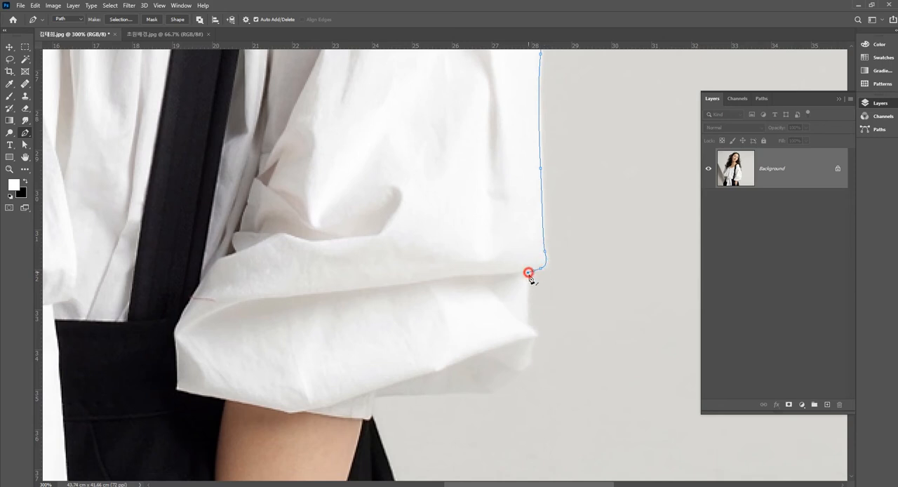
Step: Trace the path around the lower puff of the right-hand sleeve to where its cuff meets the trousers
left_click_drag(528, 323, 557, 232)
left_click(547, 247)
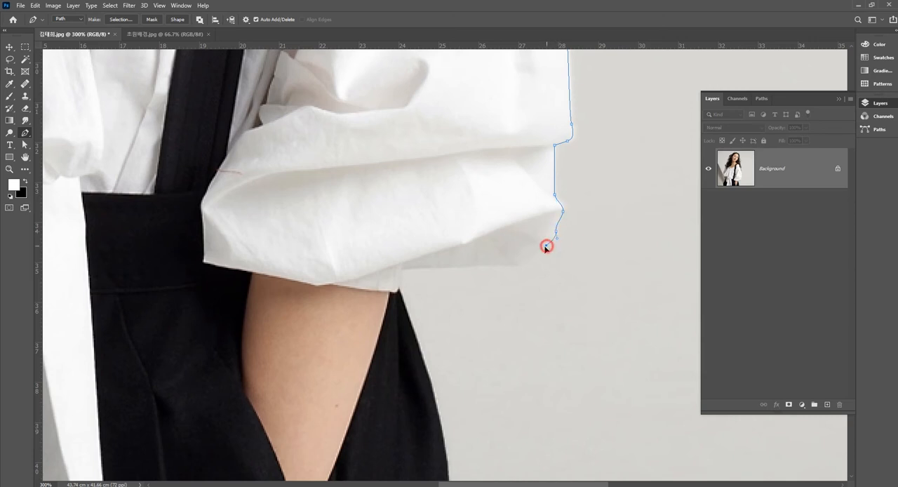
left_click(523, 259)
left_click(506, 264)
left_click_drag(450, 266, 497, 206)
left_click(401, 267)
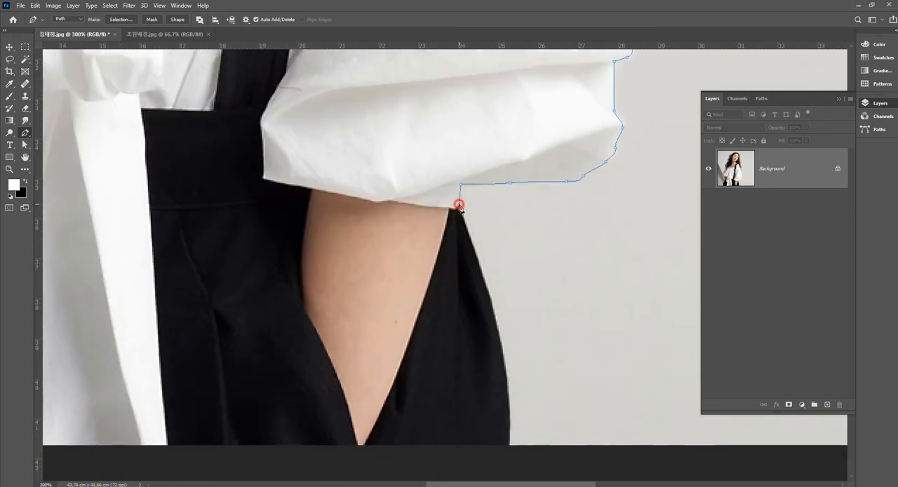
Step: Trace the right edge of the trousers down and close the path along the photo's bottom edge at its starting point
scroll(505, 239, "down", 3)
left_click_drag(503, 253, 507, 293)
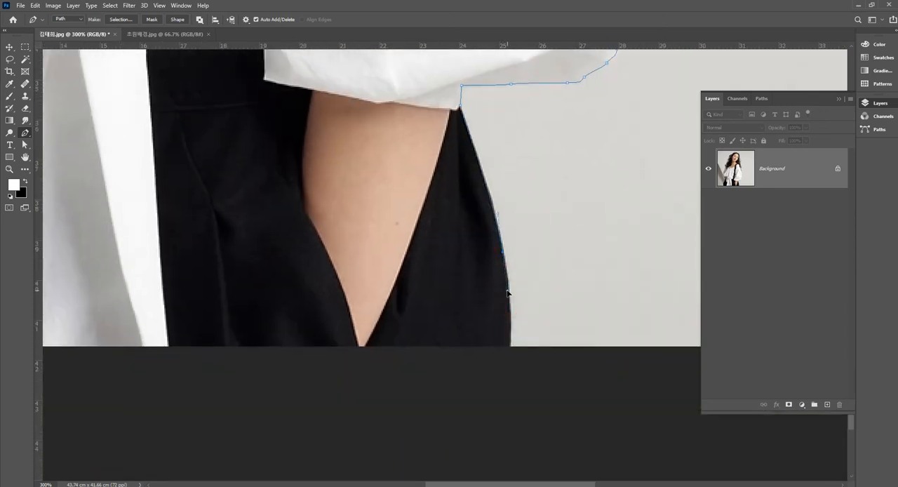
left_click_drag(508, 346, 509, 359)
left_click(511, 350)
left_click_drag(421, 338, 510, 334)
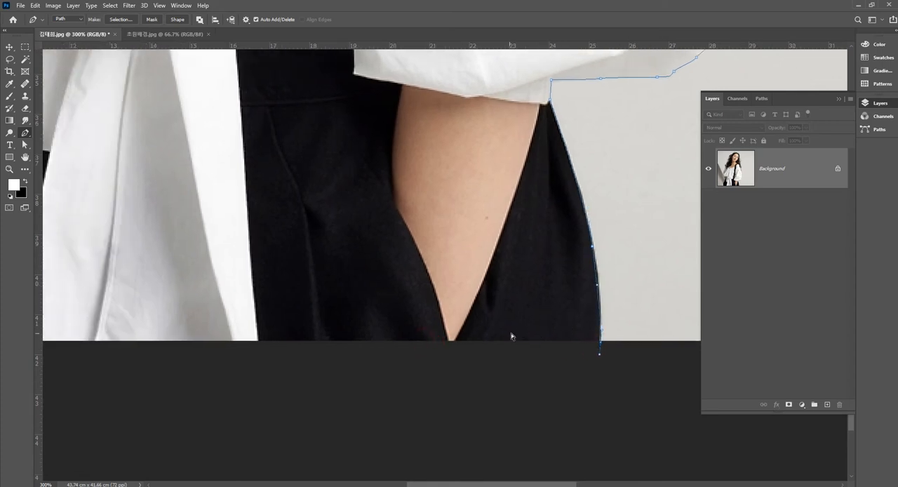
left_click(601, 344, "alt")
left_click_drag(396, 320, 658, 321)
left_click(126, 345)
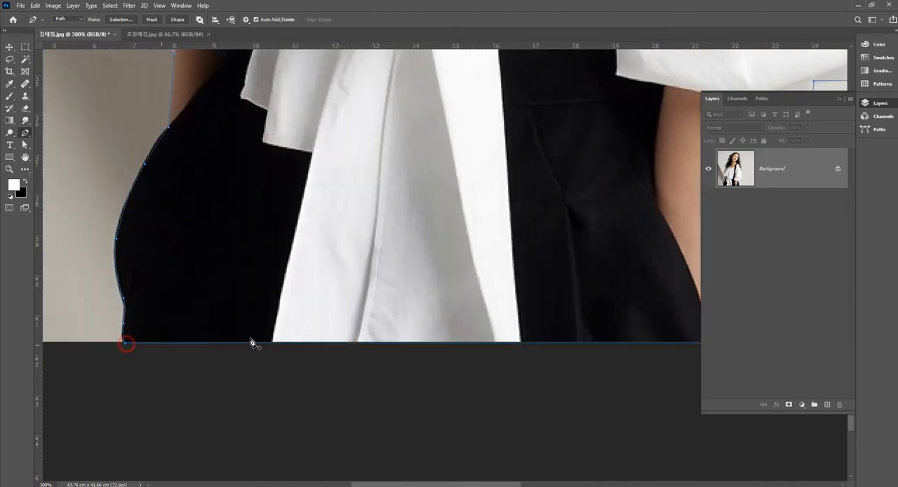
Step: Convert the closed path to a selection and add a layer mask from it to the portrait layer
left_click(428, 205, "alt")
left_click(429, 204, "alt")
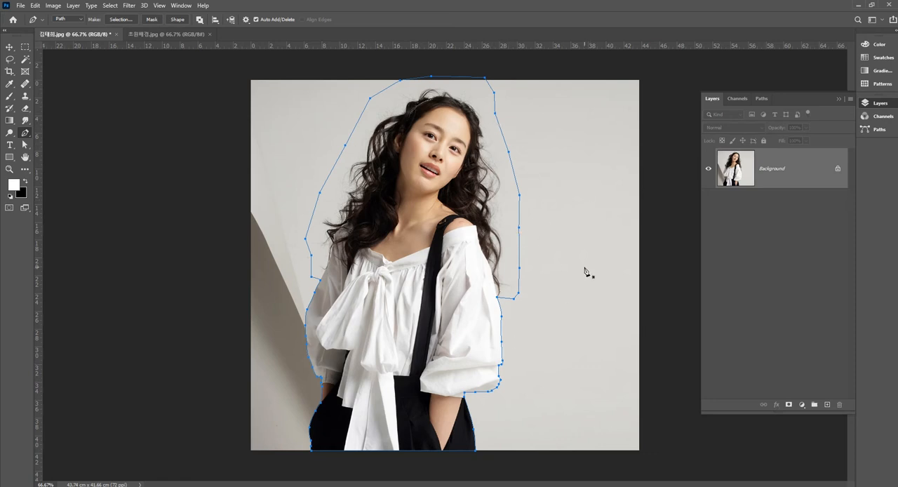
key("ctrl+Return")
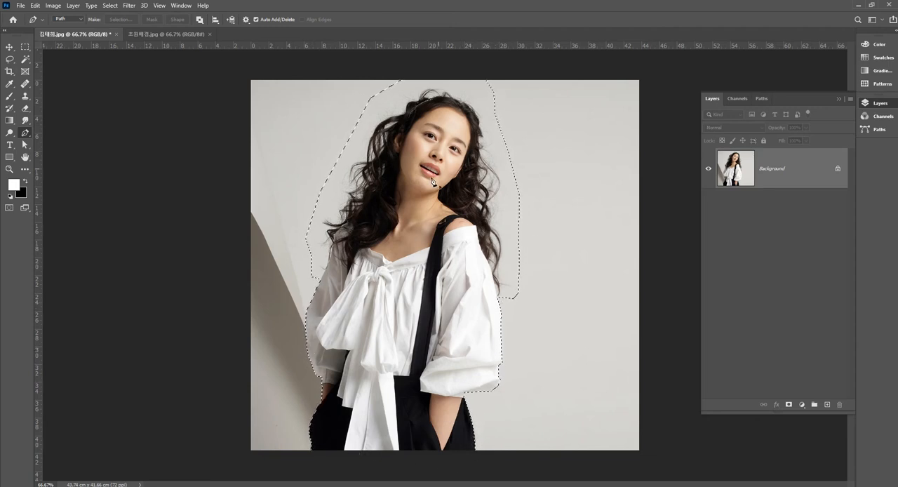
left_click(788, 404)
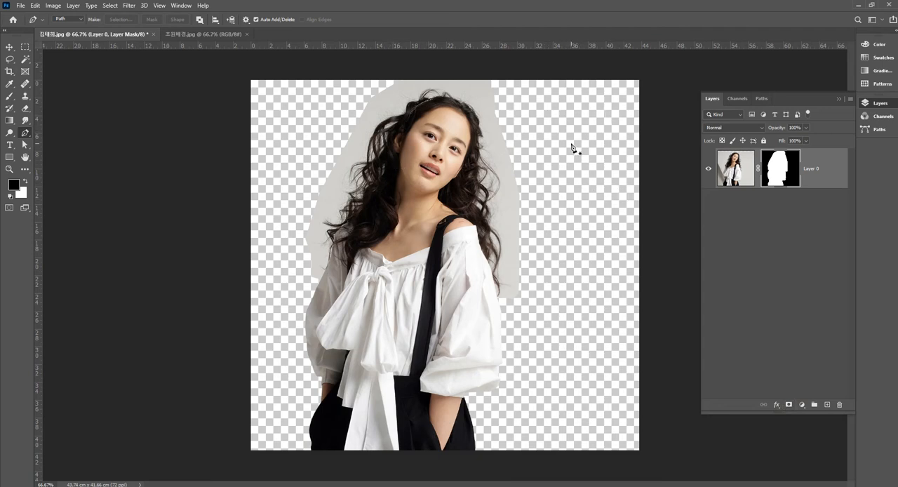
Step: Move the masked portrait into the 초원배경.jpg document, placing it over the middle of the meadow
left_click(9, 47)
left_click_drag(448, 277, 475, 296)
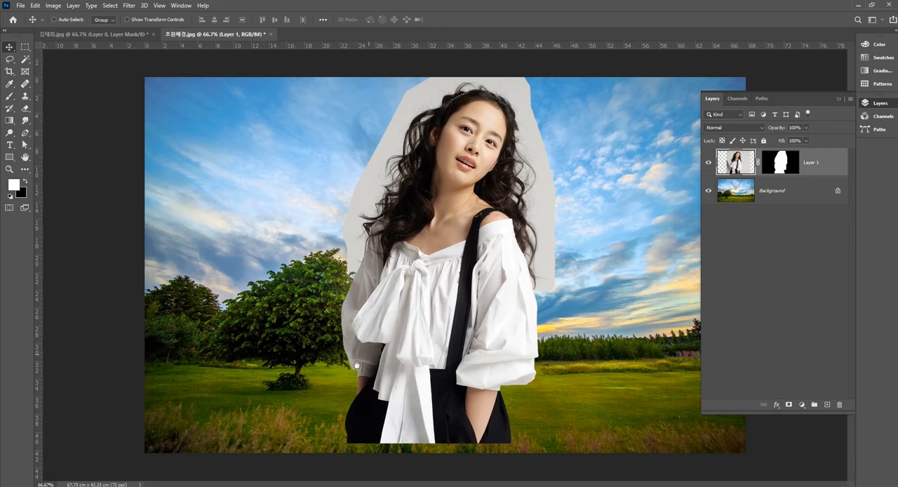
Step: Target Layer 1's mask at the trousers' lower edge and set up the Blur tool with a 35 px brush
scroll(355, 364, "up", 3)
left_click_drag(372, 189, 444, 317)
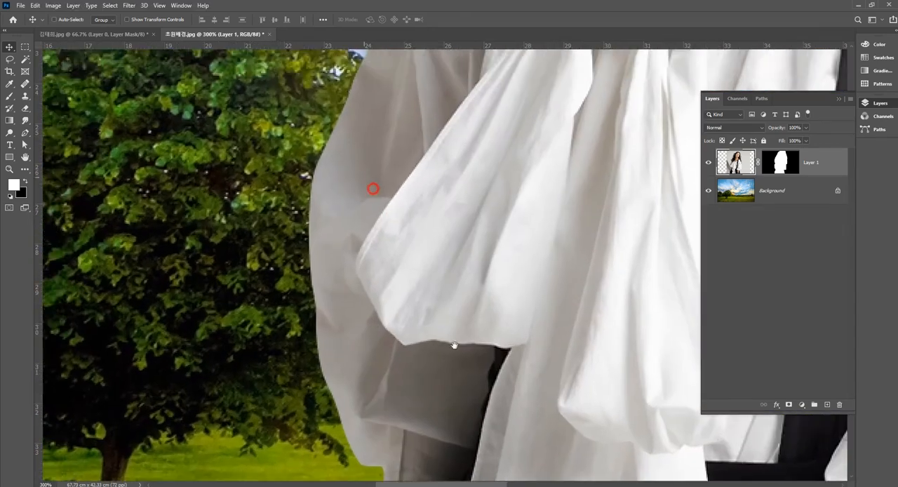
scroll(429, 266, "up", 1)
left_click_drag(406, 399, 415, 226)
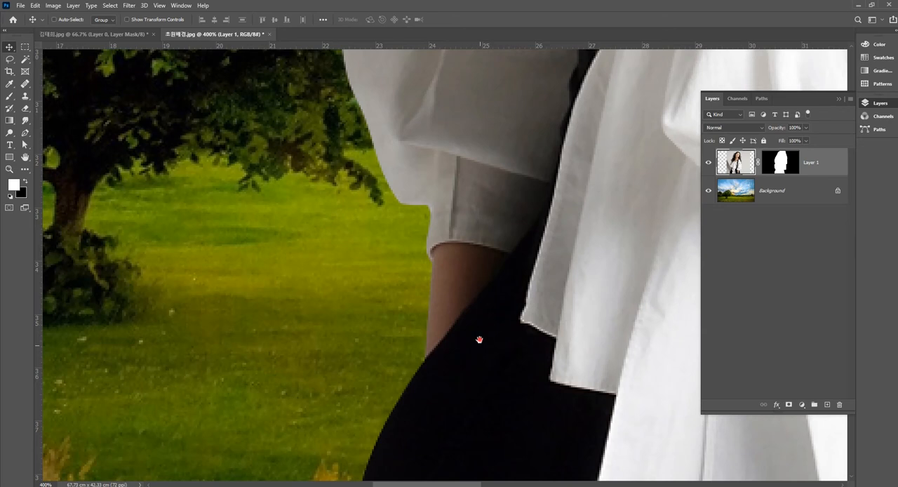
left_click_drag(460, 394, 449, 262)
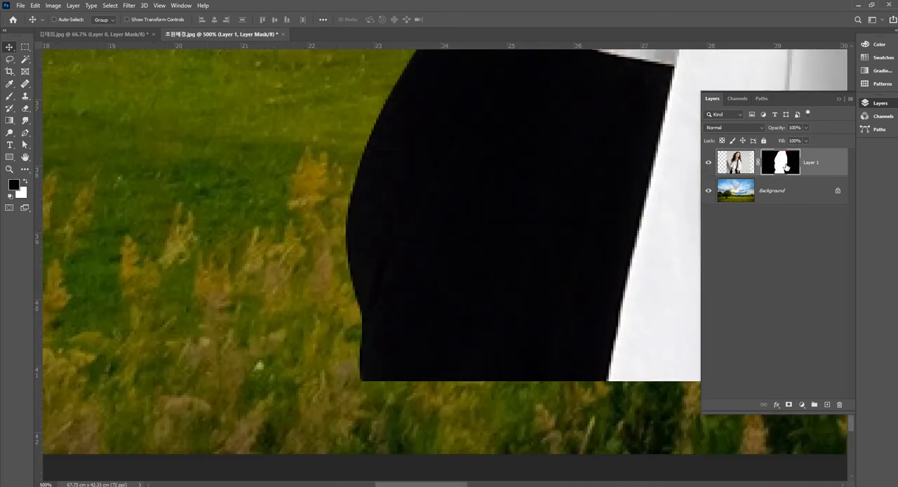
right_click(25, 125)
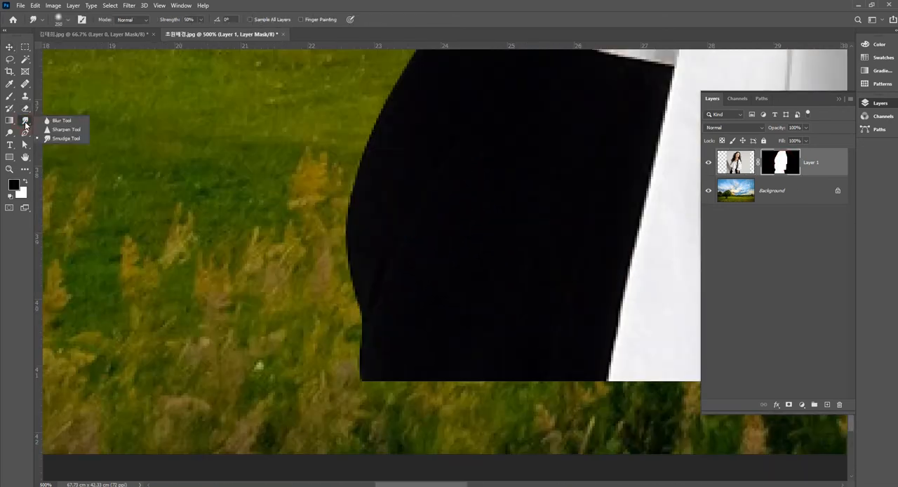
left_click(56, 119)
key("bracketleft")
key("bracketleft")
key("bracketleft")
key("bracketleft")
key("bracketleft")
key("bracketleft")
key("bracketleft")
key("bracketleft")
key("bracketleft")
key("bracketleft")
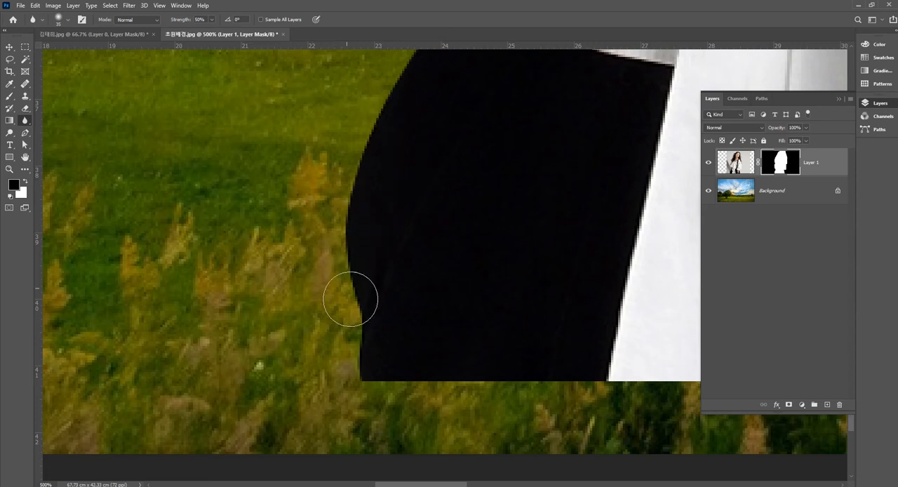
Step: Blur the mask edge along the left side of the trousers, the forearm and the cuff with a 20 px brush
left_click_drag(398, 210, 379, 341)
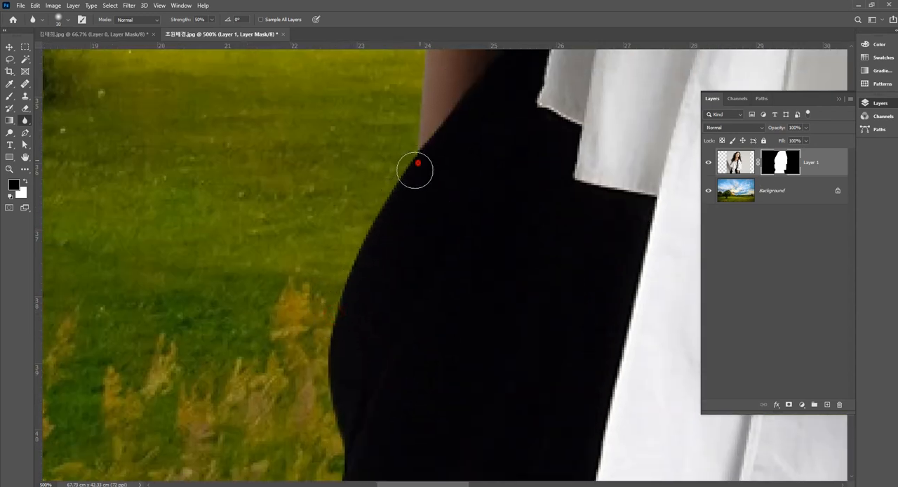
left_click_drag(483, 214, 391, 268)
left_click_drag(374, 154, 378, 133)
left_click_drag(407, 185, 416, 337)
mouse_move(370, 228)
left_mouse_down()
mouse_move(306, 151)
mouse_move(348, 194)
mouse_move(362, 287)
left_mouse_up()
left_click_drag(342, 259, 305, 165)
left_click_drag(365, 213, 372, 291)
left_click_drag(301, 228, 304, 131)
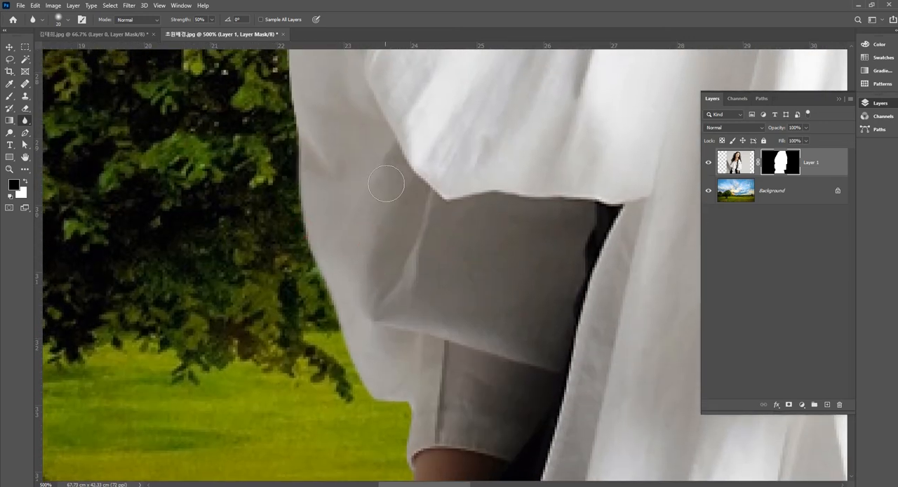
Step: Soften the mask edge up the outer side of the left-hand sleeve with the Blur tool
left_click_drag(360, 178, 381, 330)
left_click_drag(318, 266, 313, 170)
left_click_drag(369, 190, 376, 360)
left_click_drag(340, 203, 318, 279)
left_click_drag(417, 186, 393, 360)
left_click_drag(370, 259, 401, 184)
Step: Blur the mask edge down the outer side of the right-hand sleeve to its fold
left_click_drag(528, 251, 235, 140)
left_click_drag(515, 234, 378, 226)
left_click_drag(591, 233, 554, 279)
left_click_drag(473, 185, 483, 267)
left_click_drag(500, 174, 507, 320)
left_click_drag(467, 195, 488, 322)
left_click_drag(381, 190, 349, 280)
left_click_drag(361, 245, 397, 301)
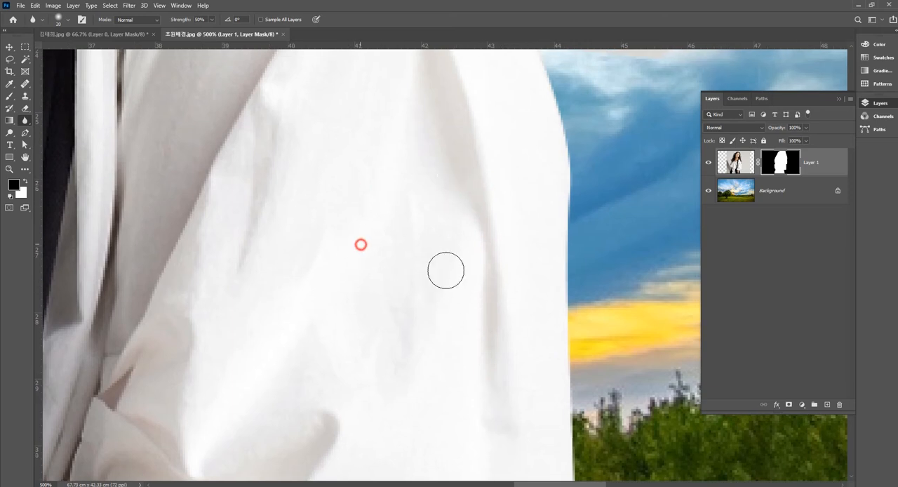
left_click_drag(580, 219, 564, 335)
left_click_drag(531, 187, 554, 308)
mouse_move(596, 349)
left_mouse_down()
mouse_move(610, 223)
mouse_move(599, 204)
left_mouse_up()
mouse_move(556, 222)
left_mouse_down()
mouse_move(562, 361)
mouse_move(615, 174)
left_mouse_up()
left_click_drag(592, 92, 593, 298)
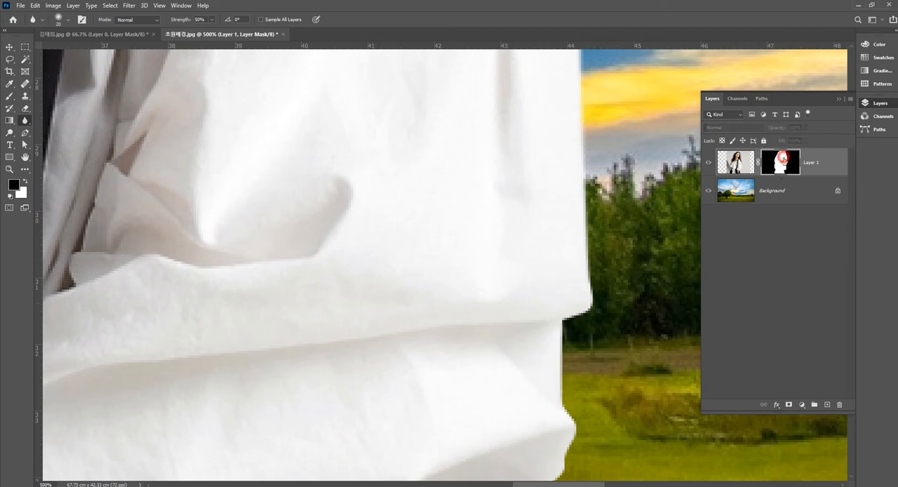
Step: Display Layer 1's mask on its own, blur its edge down the trousers' outer side below the right-hand cuff, and return to the composite
left_click(784, 166, "alt")
left_click_drag(641, 251, 557, 409)
left_click_drag(554, 313, 615, 249)
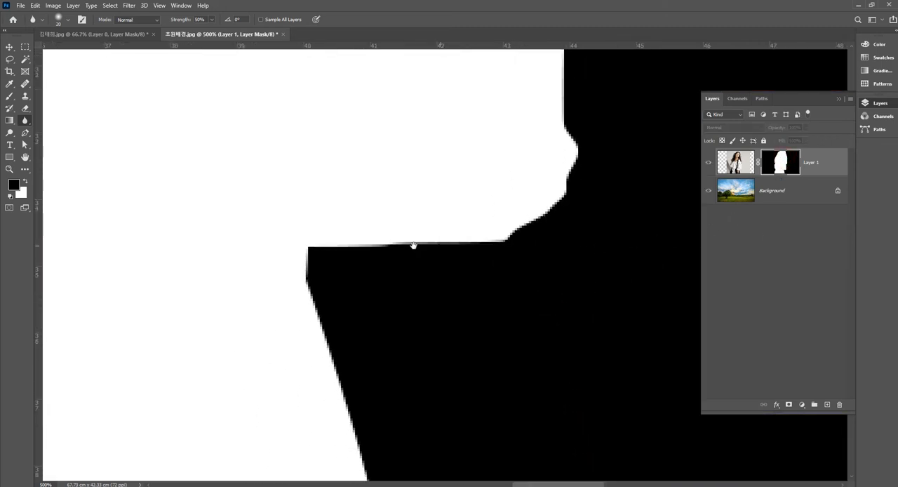
left_click_drag(413, 318, 457, 203)
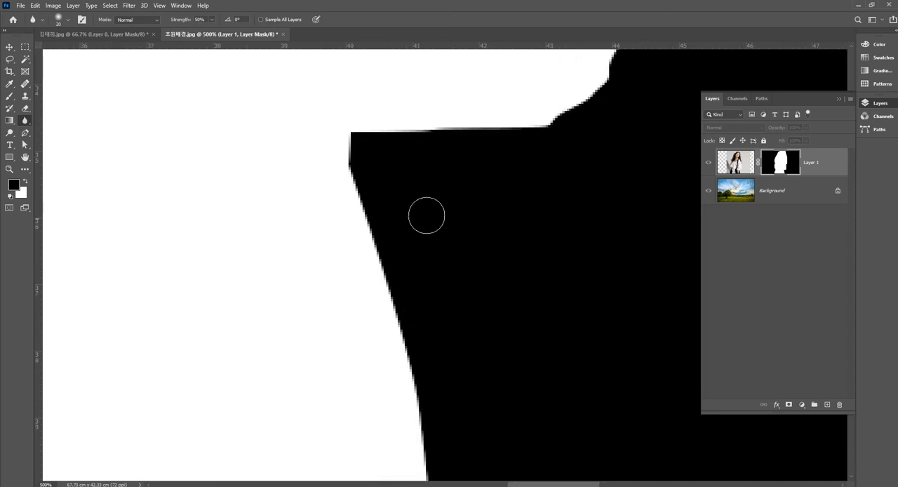
mouse_move(356, 198)
left_mouse_down()
mouse_move(397, 371)
mouse_move(380, 268)
mouse_move(384, 247)
left_mouse_up()
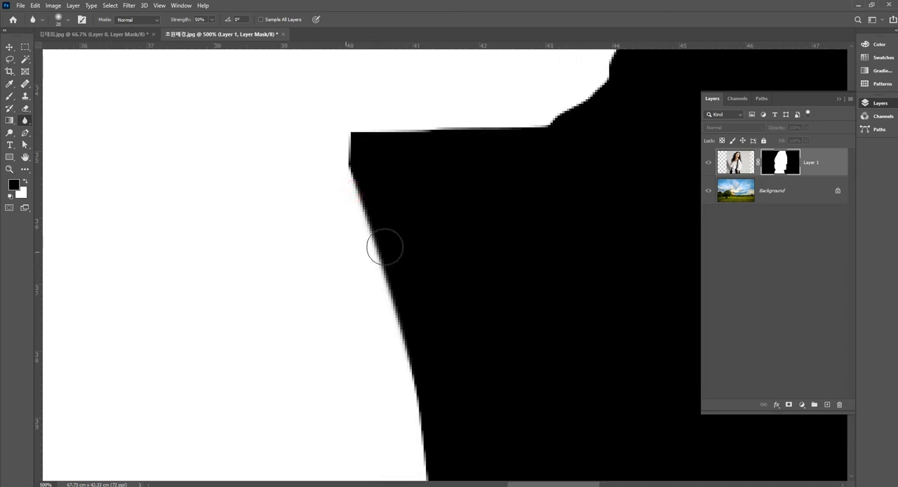
left_click(781, 162, "alt")
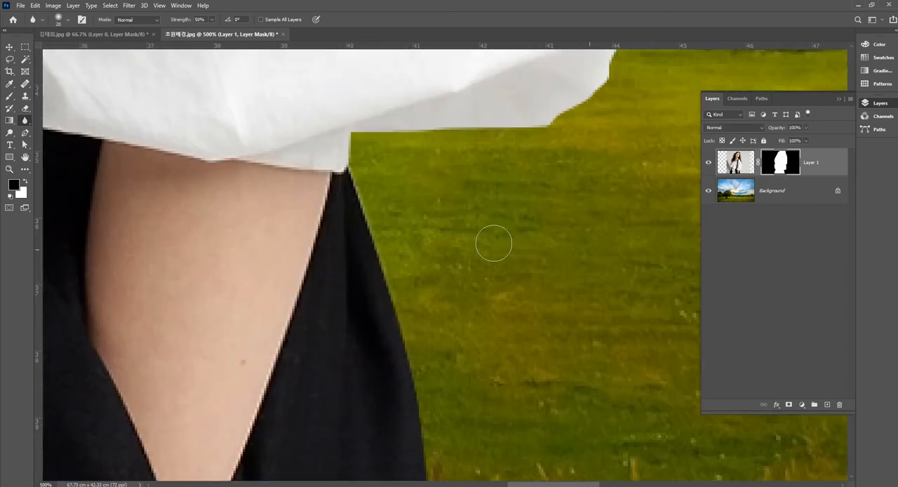
Step: Blur the mask edge along the underside and outer folds of the right-hand cuff
left_click_drag(369, 128, 497, 127)
mouse_move(634, 125)
left_mouse_down()
mouse_move(610, 185)
mouse_move(514, 272)
left_mouse_up()
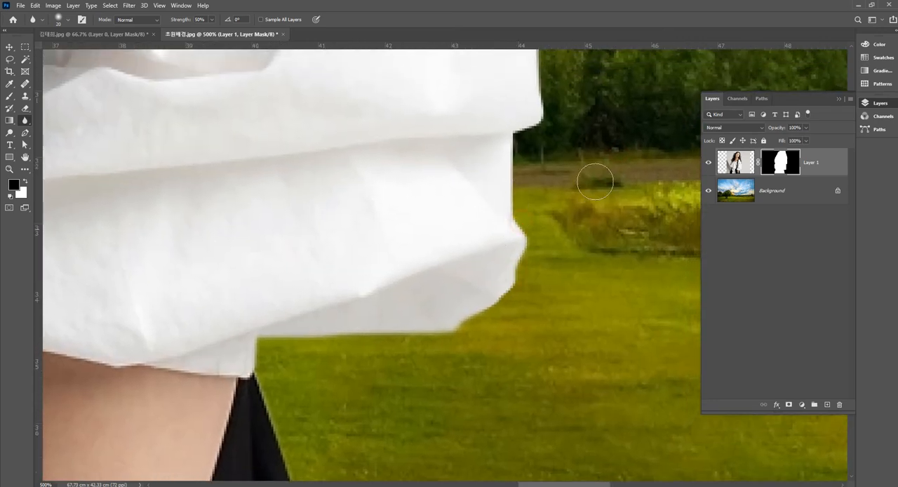
left_click_drag(580, 157, 571, 290)
left_click_drag(501, 309, 502, 284)
Step: Soften the mask edge up the outer side of the trousers, from the lower hem to the right-hand cuff
left_click_drag(569, 337, 579, 112)
mouse_move(530, 420)
left_mouse_down()
mouse_move(537, 285)
mouse_move(568, 119)
left_mouse_up()
left_click_drag(491, 353, 515, 361)
left_click_drag(401, 339, 375, 214)
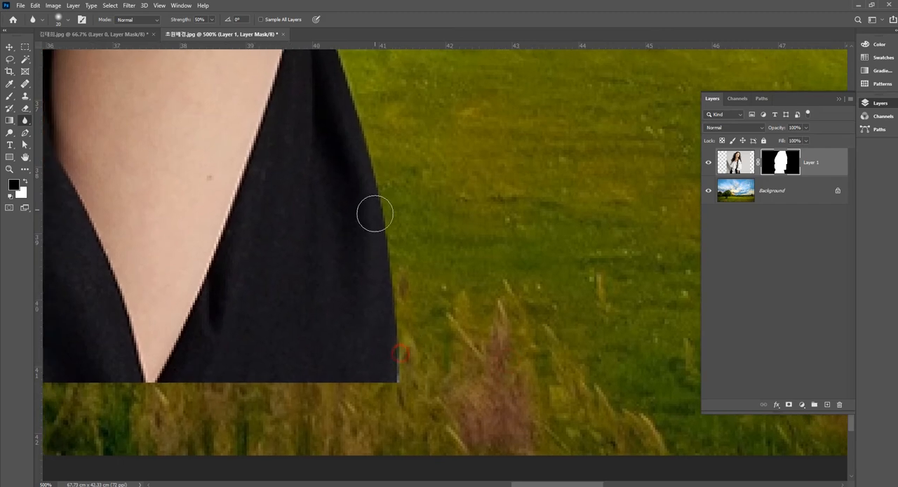
left_click_drag(436, 227, 489, 417)
left_click_drag(404, 329, 374, 209)
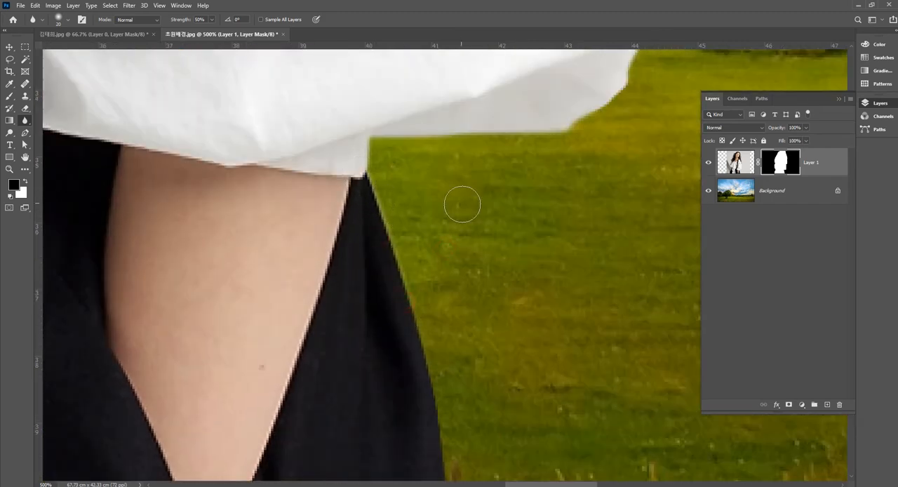
scroll(433, 231, "down", 2)
left_click(432, 231, "alt")
left_click_drag(484, 239, 573, 341)
left_click_drag(525, 229, 544, 429)
left_click_drag(531, 247, 541, 314)
scroll(541, 315, "down", 1)
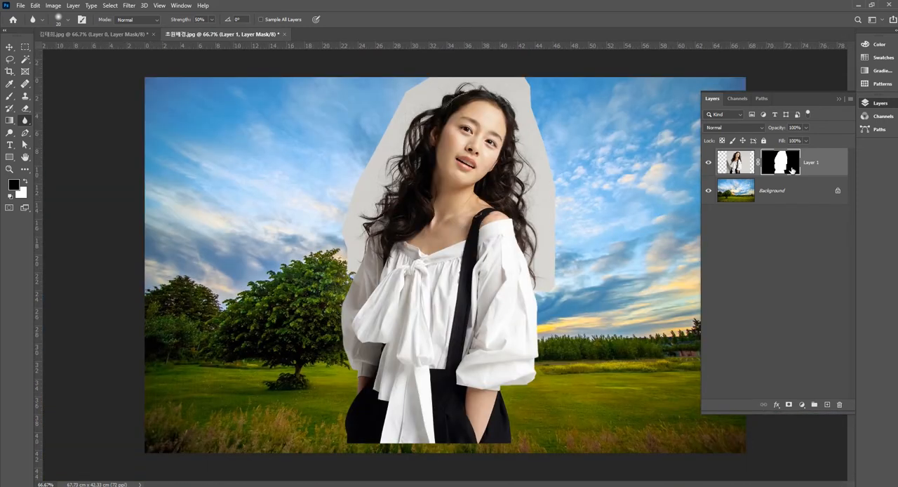
Step: Apply the layer mask permanently to Layer 1 and move the woman down so her trousers meet the picture's lower edge
left_click_drag(808, 197, 839, 406)
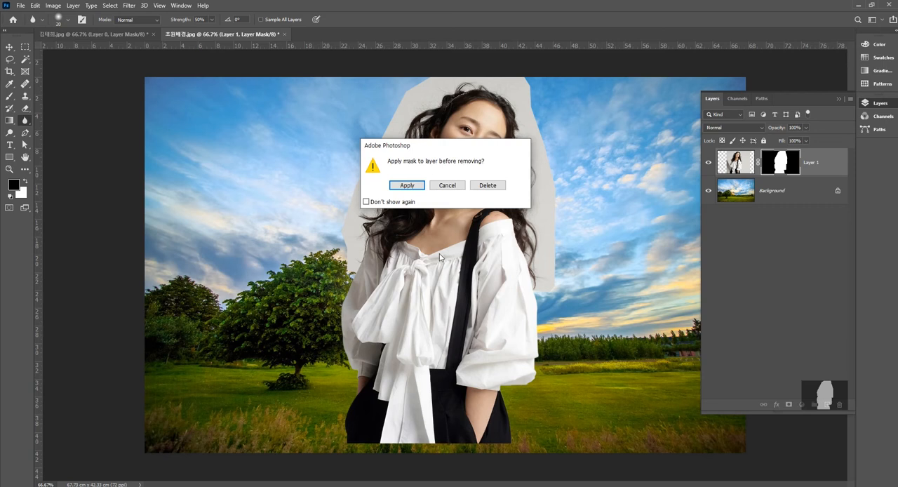
left_click(408, 185)
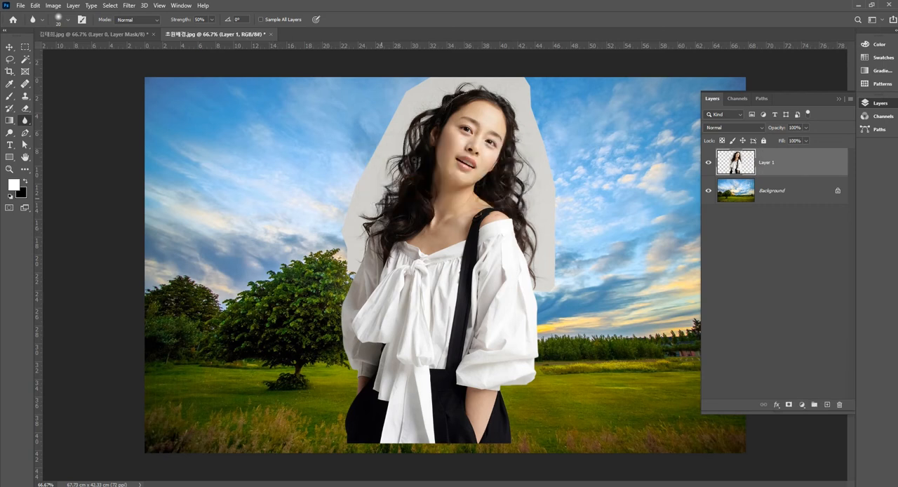
left_click(11, 48)
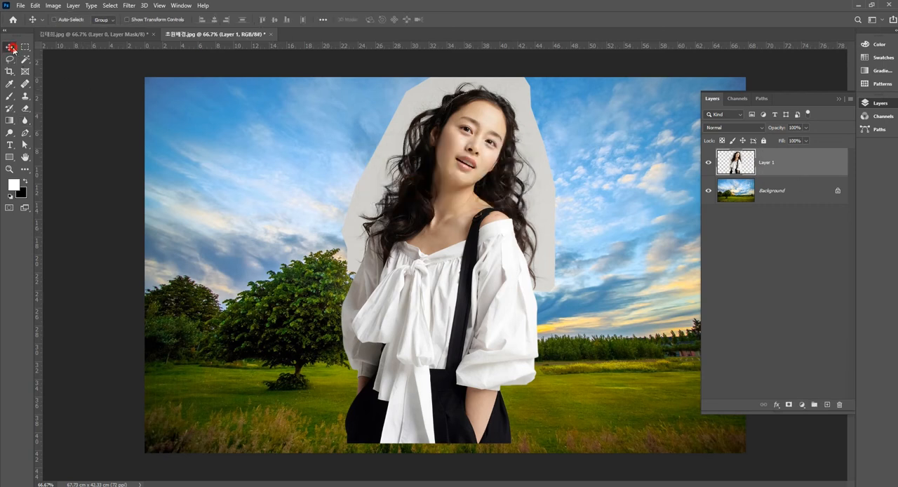
left_click_drag(484, 293, 494, 301)
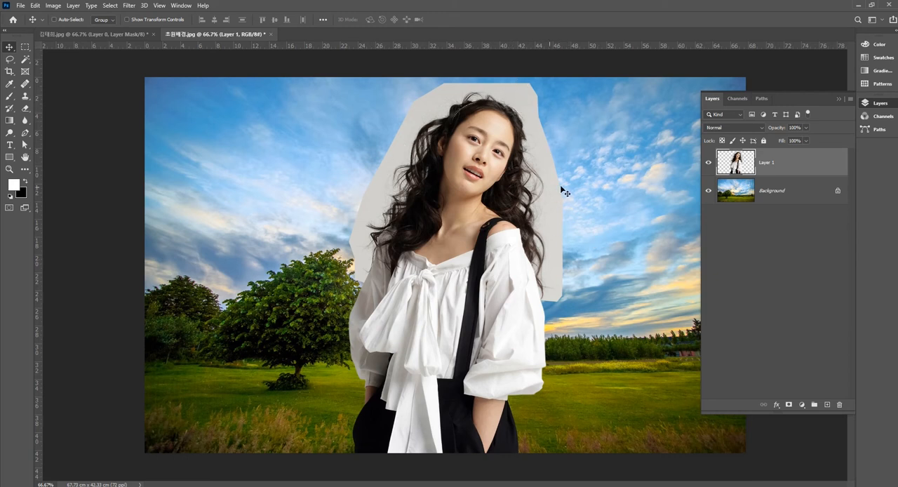
Step: Try the Multiply blend mode on Layer 1 and return it to Normal
left_click(733, 128)
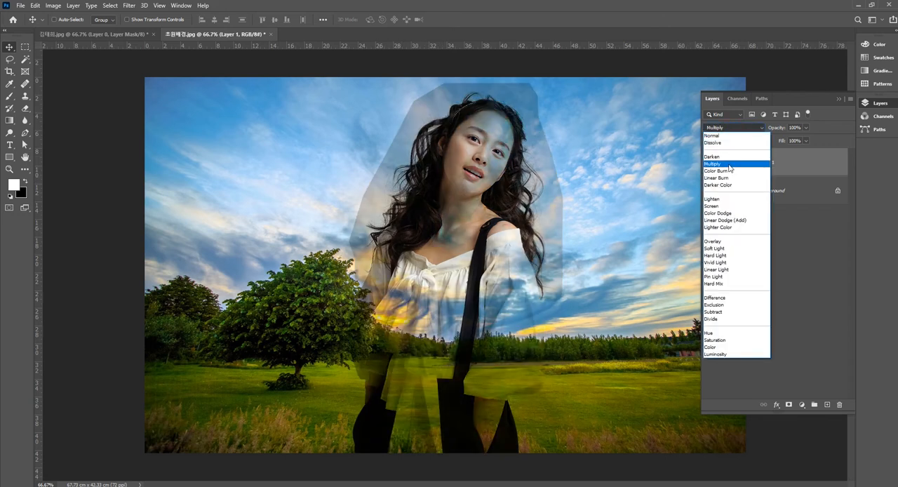
left_click(730, 164)
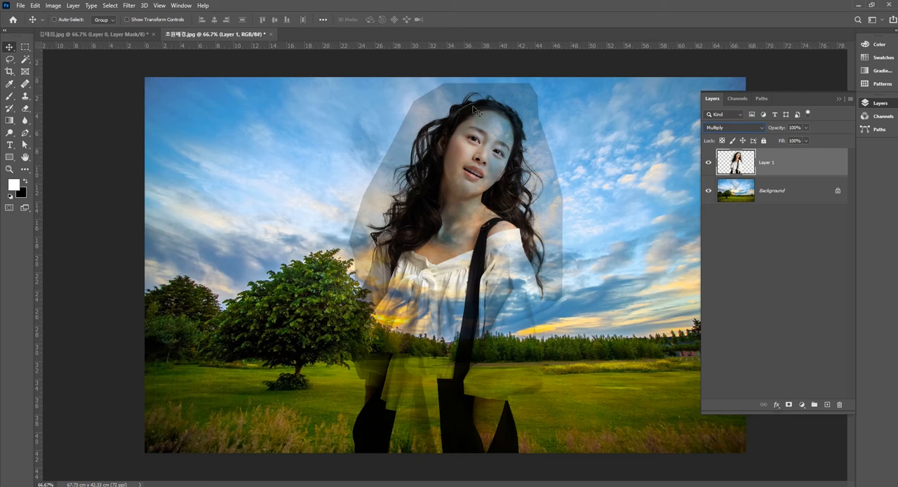
left_click(733, 128)
left_click(722, 135)
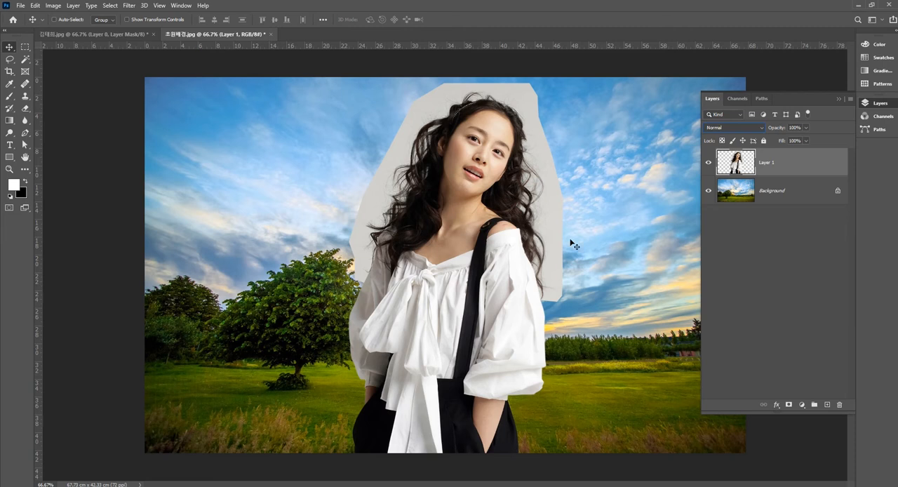
Step: Add a Levels adjustment layer above Layer 1 and set its white point from the grey backdrop beside the hair
left_click(802, 406)
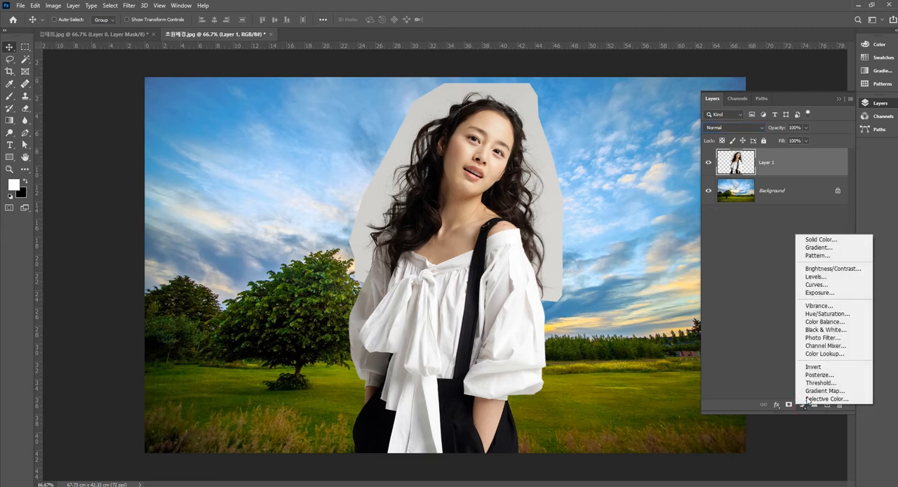
left_click(822, 278)
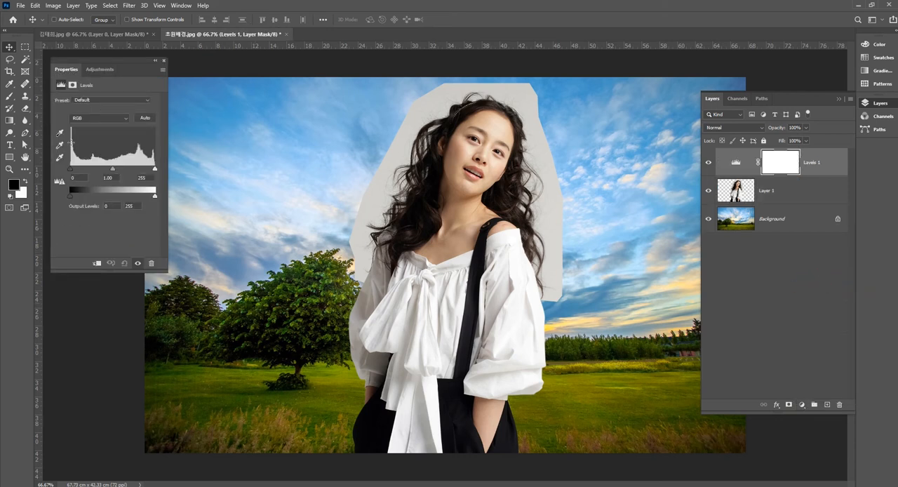
left_click(60, 158)
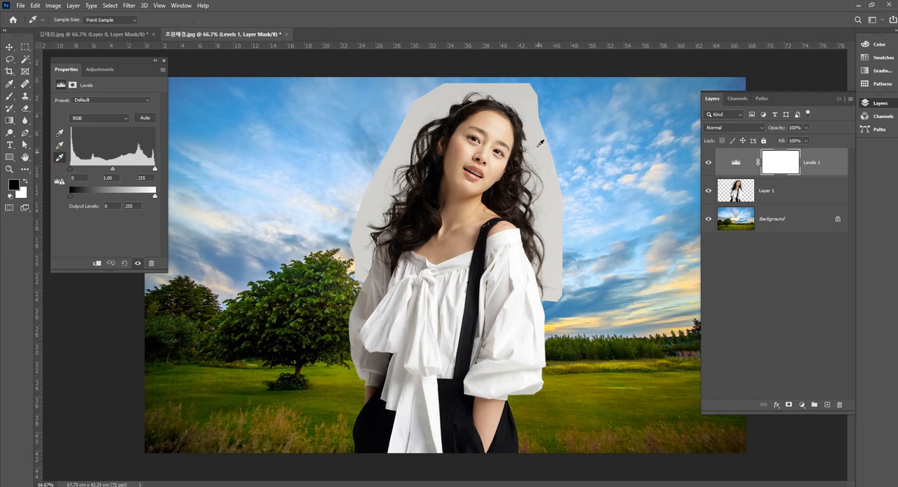
left_click(435, 105)
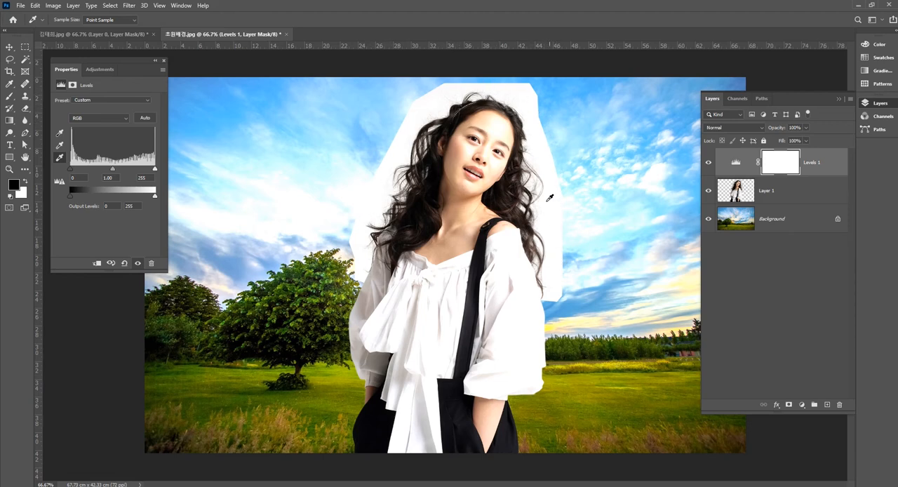
Step: Preview the highlight clipping and resample the Levels white point from the grey backdrop just above the head
left_click(547, 167)
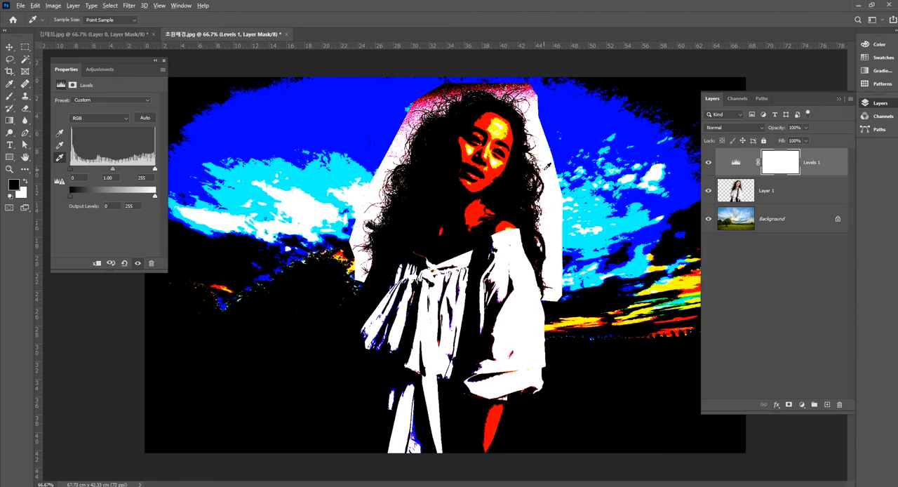
key("alt")
key("alt")
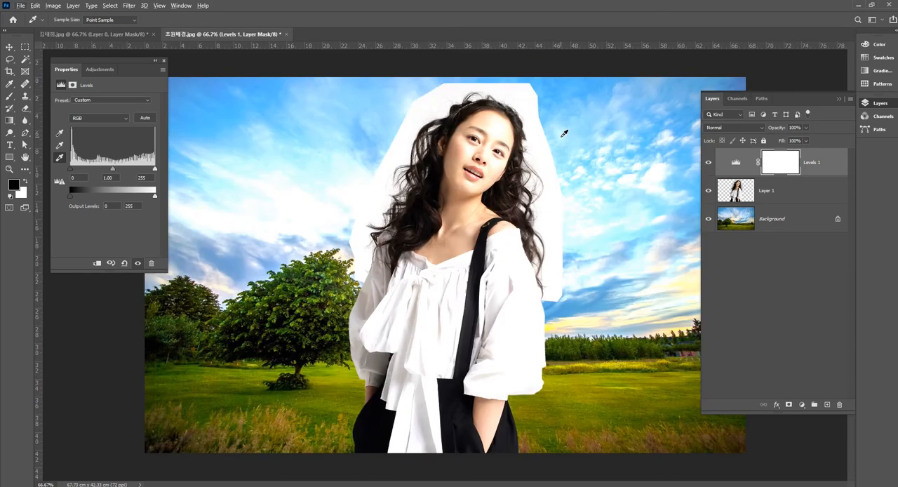
scroll(523, 110, "up", 1)
key("alt")
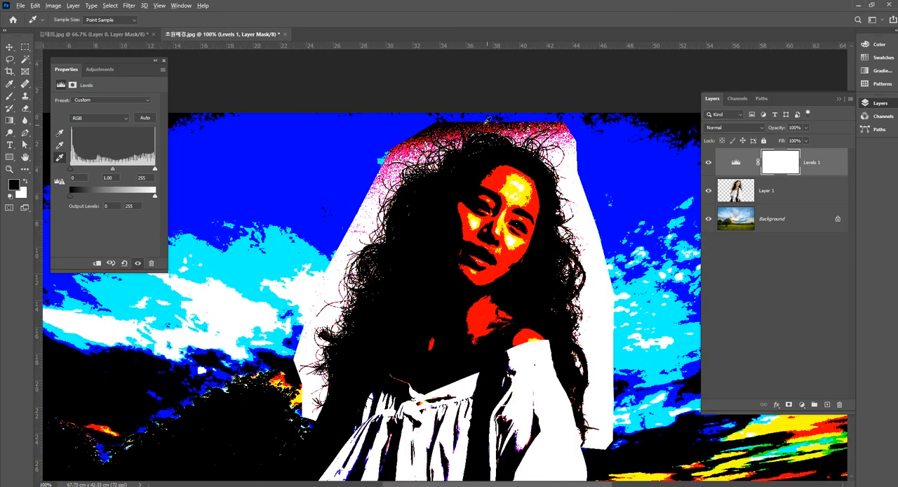
left_click(479, 125, "alt")
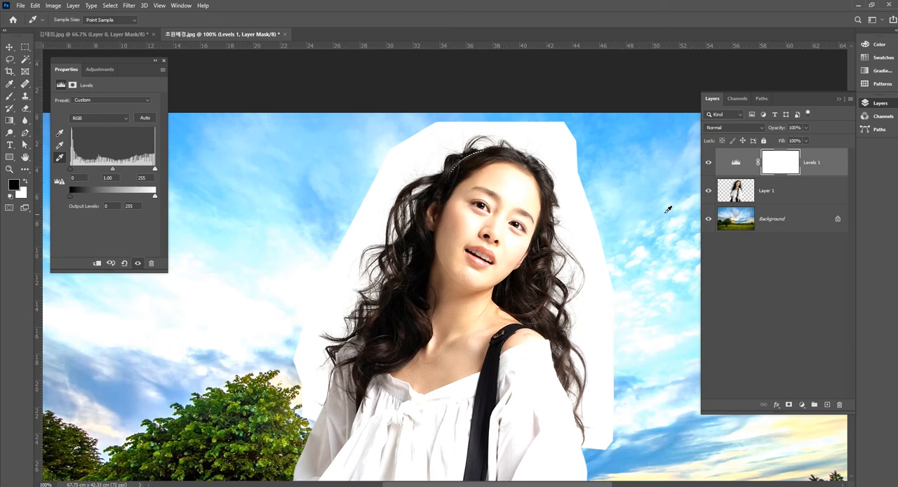
Step: Paint black on the Levels mask over the face and inner hair with a 90 px Soft Round brush
left_click(782, 164)
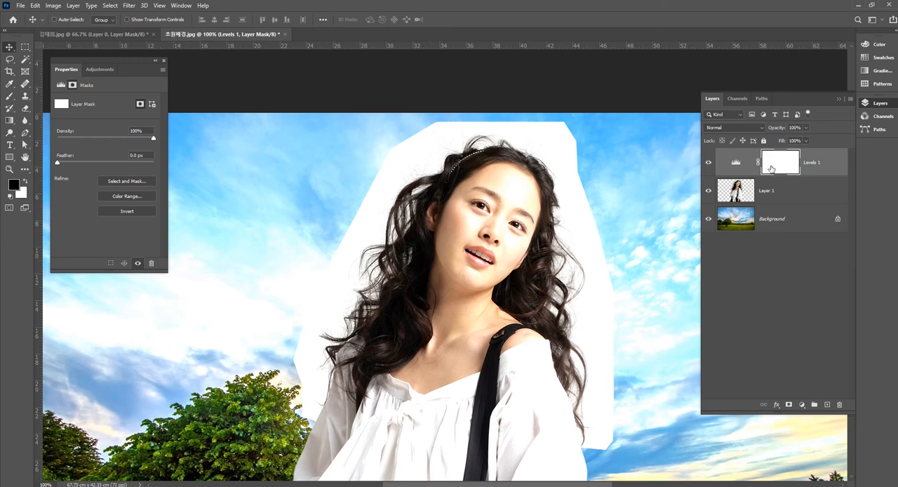
left_click(11, 97)
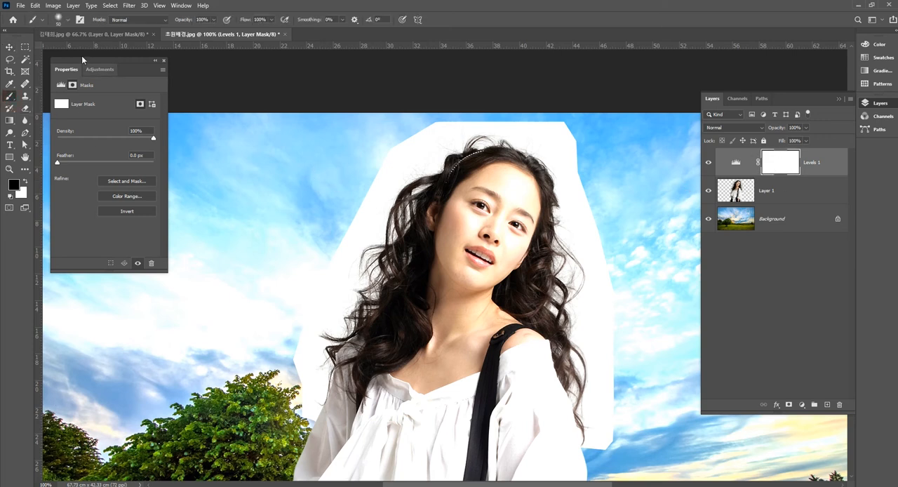
left_click(67, 19)
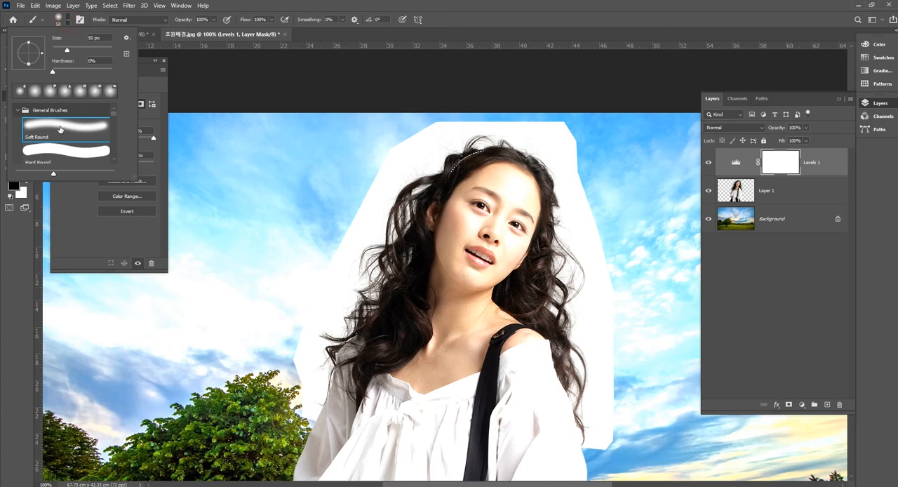
left_click(60, 127)
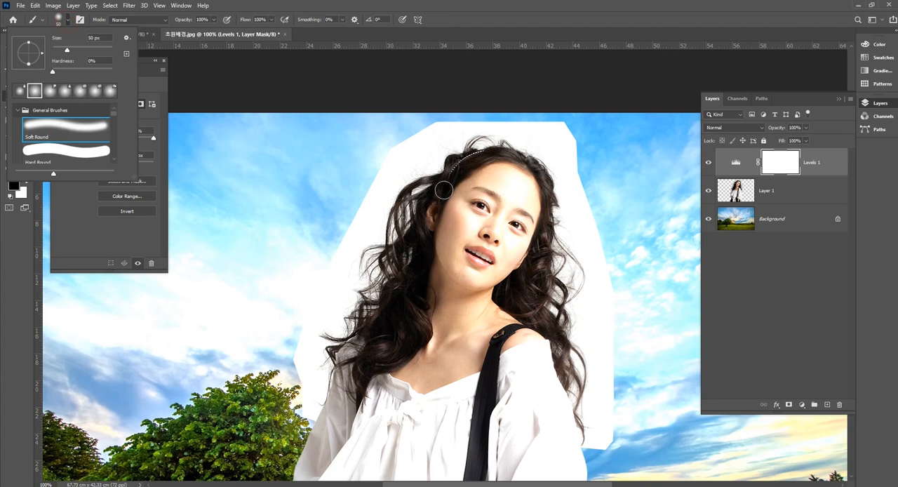
left_click(500, 195)
key("]")
key("]")
mouse_move(499, 178)
left_mouse_down()
mouse_move(440, 277)
mouse_move(478, 202)
mouse_move(504, 178)
mouse_move(523, 186)
mouse_move(522, 218)
mouse_move(482, 303)
mouse_move(506, 219)
mouse_move(459, 331)
mouse_move(499, 192)
mouse_move(445, 327)
mouse_move(455, 239)
mouse_move(416, 373)
mouse_move(442, 279)
mouse_move(475, 344)
mouse_move(491, 338)
mouse_move(475, 296)
mouse_move(518, 341)
mouse_move(515, 258)
mouse_move(536, 185)
left_mouse_up()
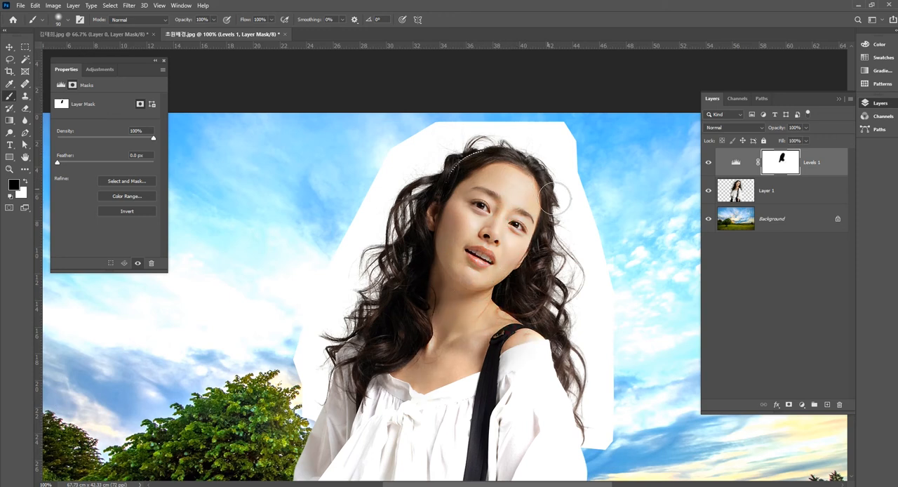
mouse_move(564, 239)
left_mouse_down()
mouse_move(535, 203)
mouse_move(555, 252)
mouse_move(579, 244)
mouse_move(569, 260)
left_mouse_up()
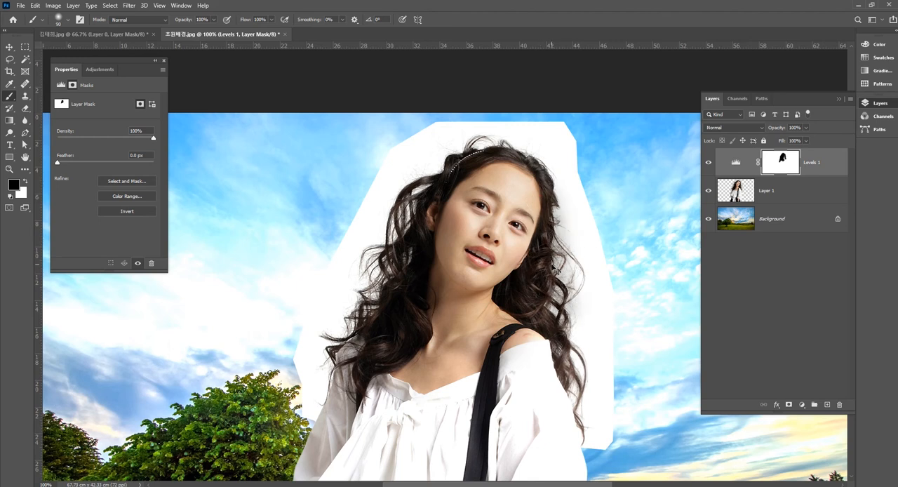
key("ctrl+z")
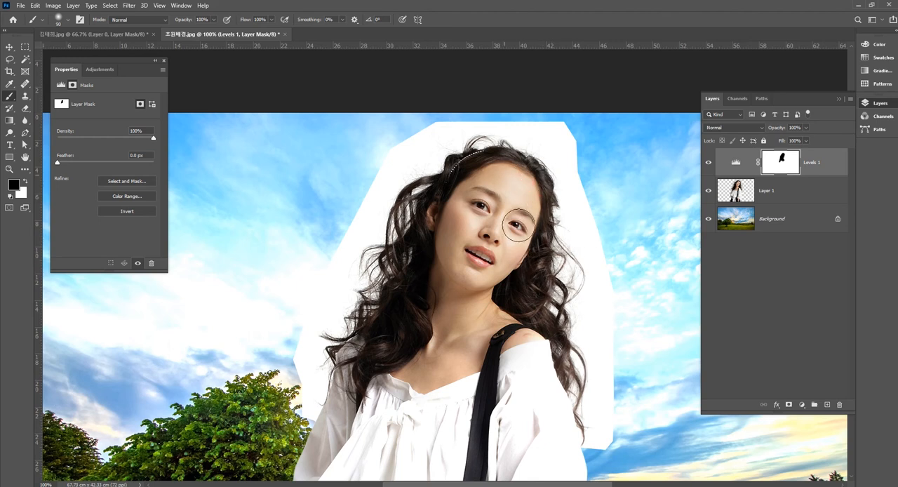
Step: Paint black on the Levels mask over the shoulder, neck, blouse front and left-hand sleeve to restore their original tones
left_click_drag(514, 340, 485, 117)
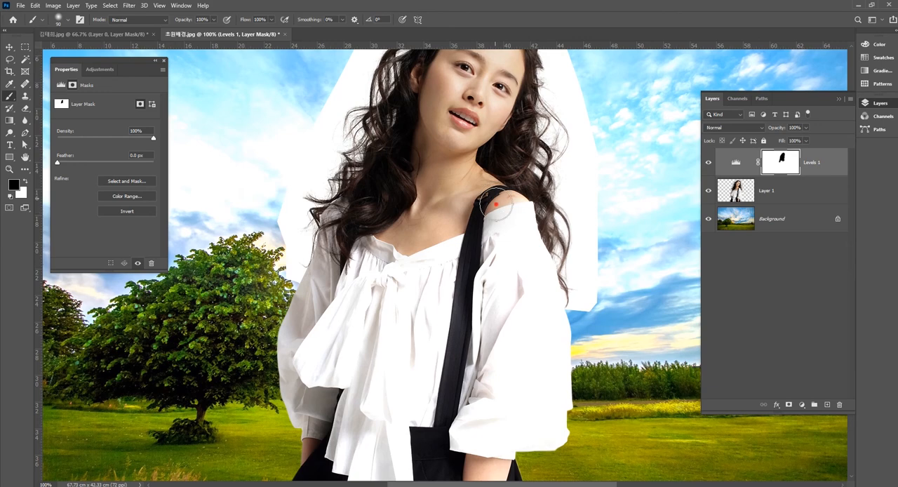
mouse_move(381, 276)
left_mouse_down()
mouse_move(343, 234)
mouse_move(417, 129)
left_mouse_up()
mouse_move(432, 163)
left_mouse_down()
mouse_move(420, 251)
mouse_move(403, 192)
mouse_move(456, 131)
mouse_move(474, 136)
left_mouse_up()
mouse_move(475, 131)
left_mouse_down()
mouse_move(482, 167)
mouse_move(441, 272)
left_mouse_up()
left_click_drag(448, 185, 430, 281)
left_click_drag(455, 215, 447, 278)
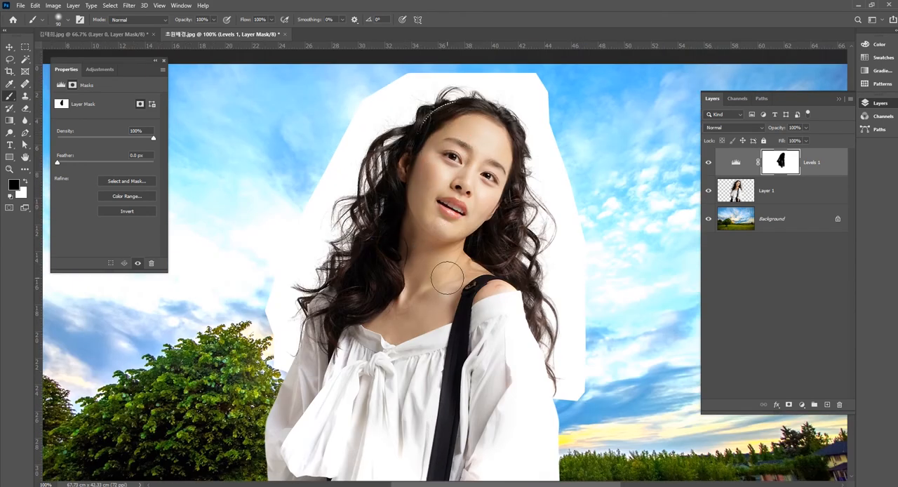
left_click_drag(442, 353, 456, 190)
mouse_move(399, 160)
left_mouse_down()
mouse_move(326, 235)
mouse_move(291, 252)
mouse_move(307, 345)
left_mouse_up()
left_click(366, 364, "alt")
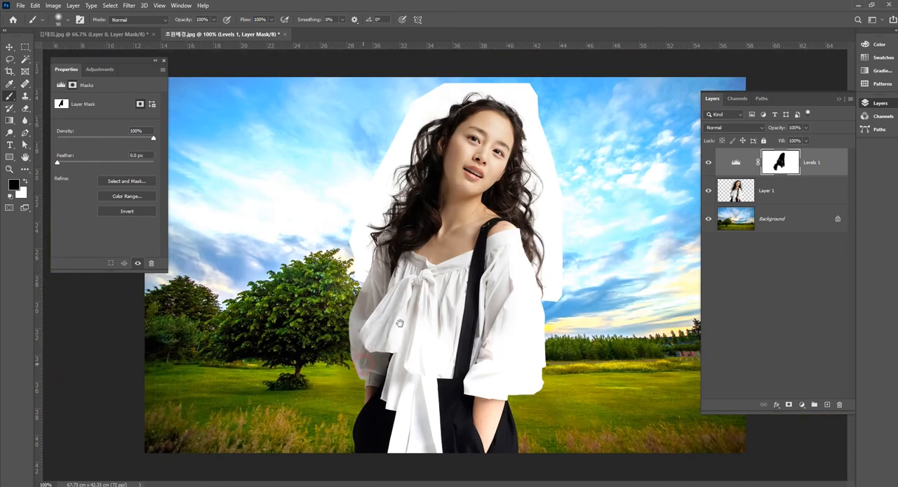
Step: Mask the Levels off the trousers and right-hand sleeve, enlarging the brush to 150 px, and clip the adjustment to Layer 1
mouse_move(366, 420)
left_mouse_down()
mouse_move(394, 421)
mouse_move(421, 387)
mouse_move(407, 421)
mouse_move(504, 421)
mouse_move(505, 403)
mouse_move(482, 396)
left_mouse_up()
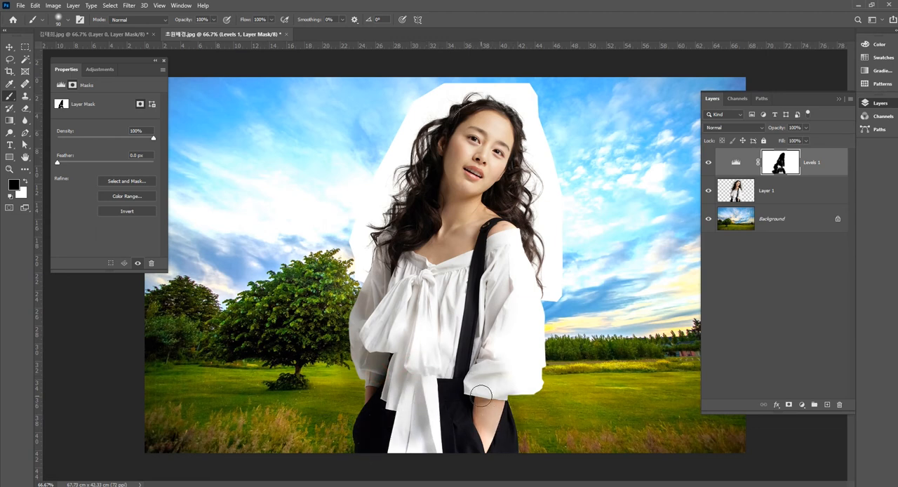
key("bracketright")
key("bracketright")
key("bracketright")
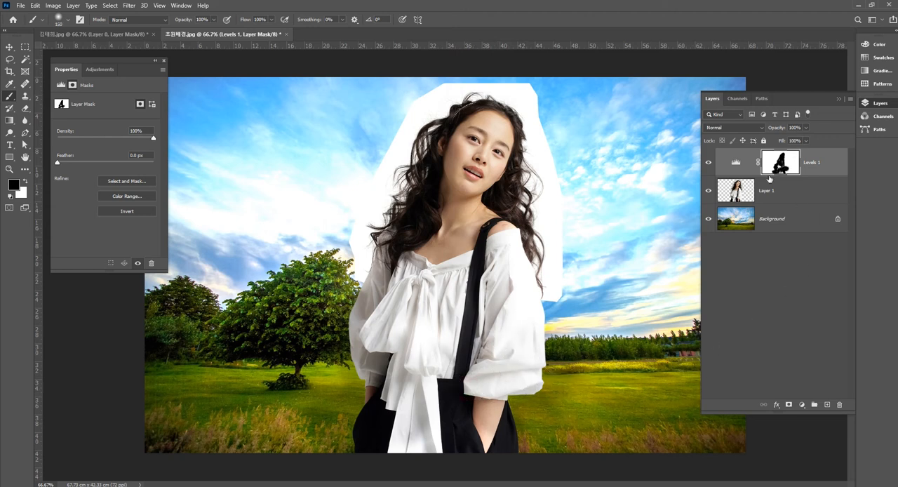
left_click(815, 176, "alt")
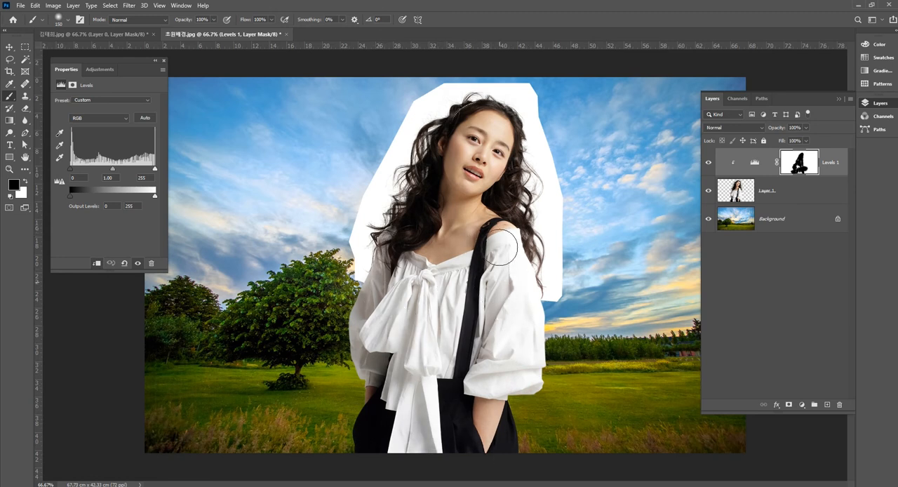
Step: Fill the remaining gaps in the Levels mask with black over the blouse, inner hair and trousers, checking the mask on its own
left_click_drag(444, 276, 442, 319)
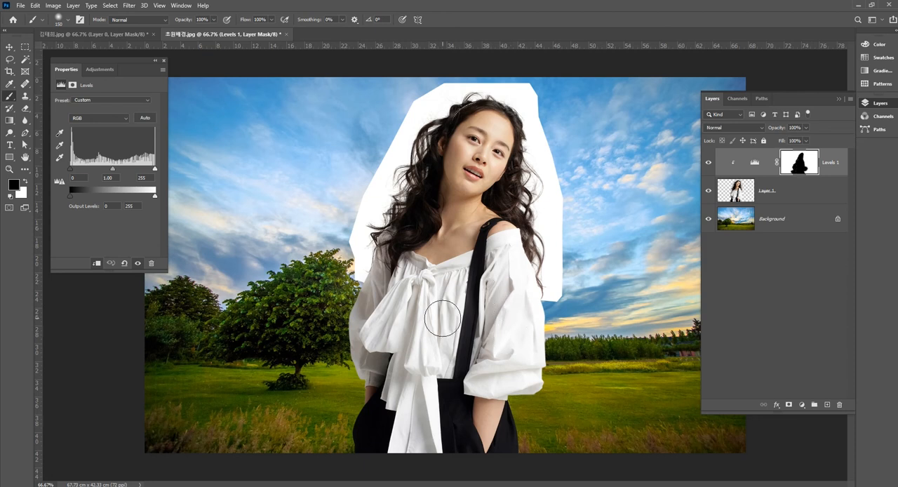
left_click(798, 163, "alt")
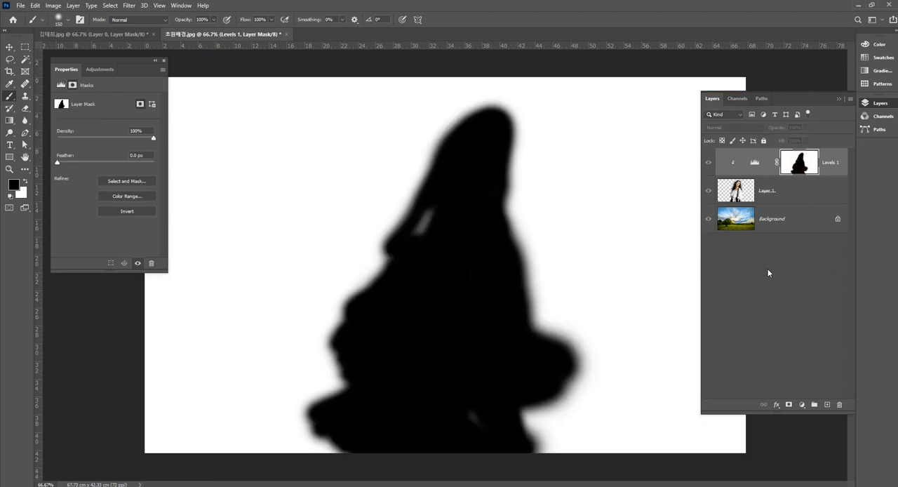
mouse_move(460, 398)
left_mouse_down()
mouse_move(479, 436)
mouse_move(480, 403)
left_mouse_up()
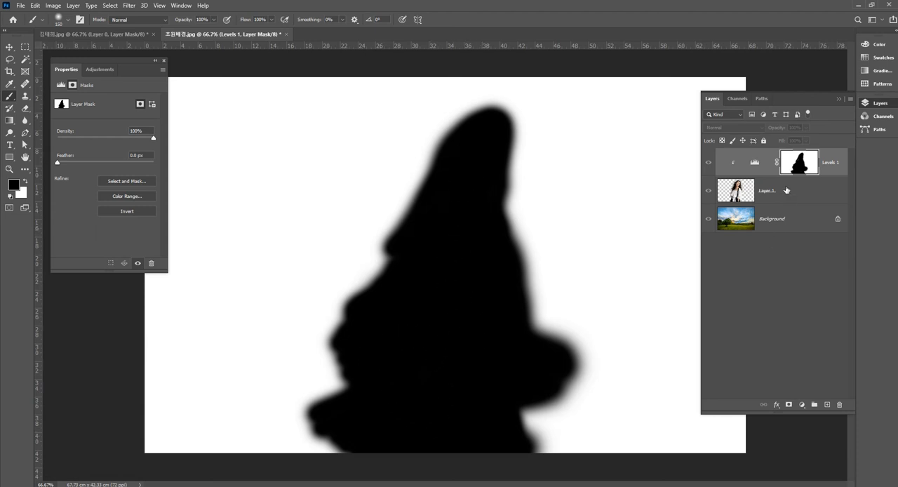
left_click(804, 168, "alt")
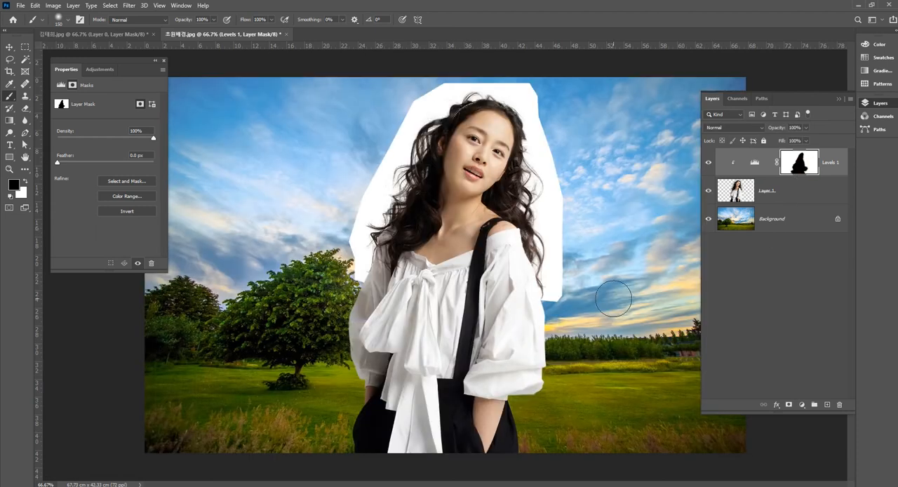
Step: Reduce the brush to 30 px and paint black on the Levels mask along the outer edge of the right-hand sleeve
scroll(532, 286, "up", 1)
scroll(532, 285, "up", 1)
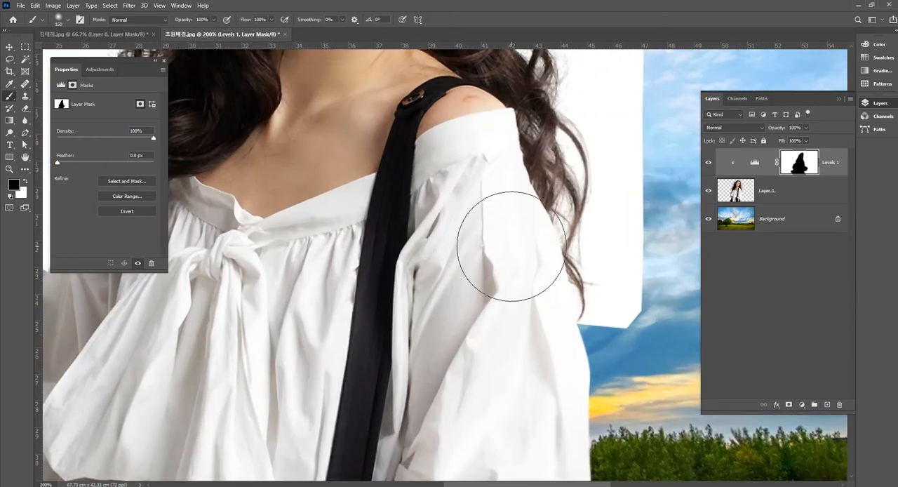
key("bracketleft")
key("bracketleft")
key("bracketleft")
key("bracketleft")
key("bracketleft")
key("bracketleft")
key("bracketleft")
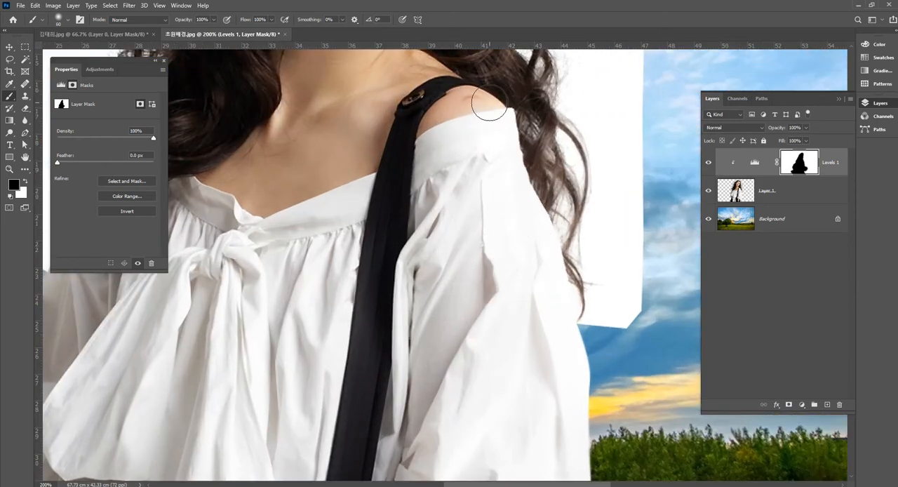
key("bracketleft")
key("bracketleft")
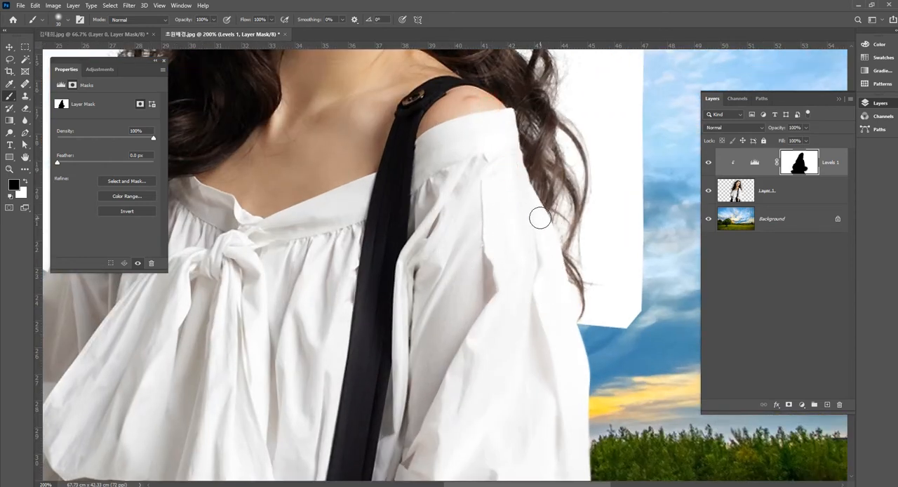
mouse_move(549, 271)
left_mouse_down()
mouse_move(560, 357)
mouse_move(555, 292)
mouse_move(582, 374)
mouse_move(563, 265)
mouse_move(598, 383)
left_mouse_up()
left_click_drag(547, 278, 550, 350)
key("bracketright")
key("bracketright")
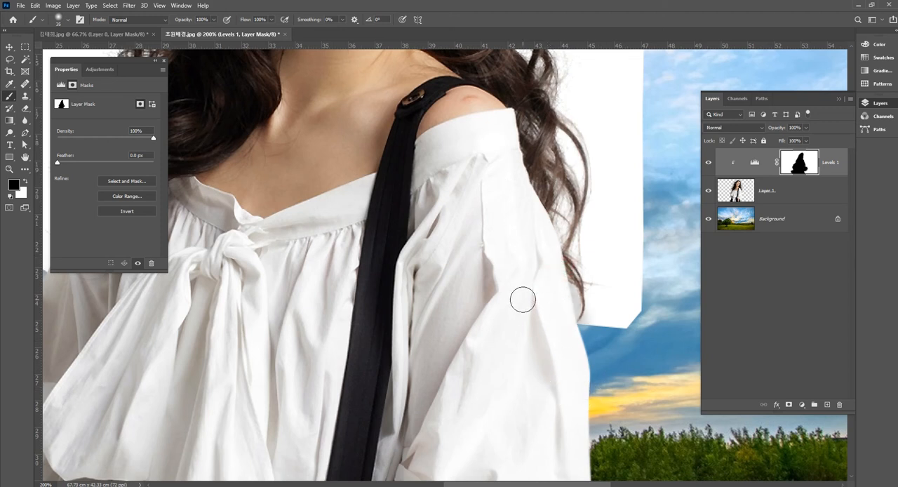
key("bracketright")
mouse_move(474, 158)
left_mouse_down()
mouse_move(503, 421)
mouse_move(538, 260)
mouse_move(582, 410)
left_mouse_up()
mouse_move(525, 167)
left_mouse_down()
mouse_move(575, 317)
mouse_move(570, 412)
left_mouse_up()
Step: Paint white on the Levels mask with a fine brush of about 10 px over the backdrop between right-hand sleeve and hair tips
left_click(26, 182)
key("bracketleft")
key("bracketleft")
key("bracketleft")
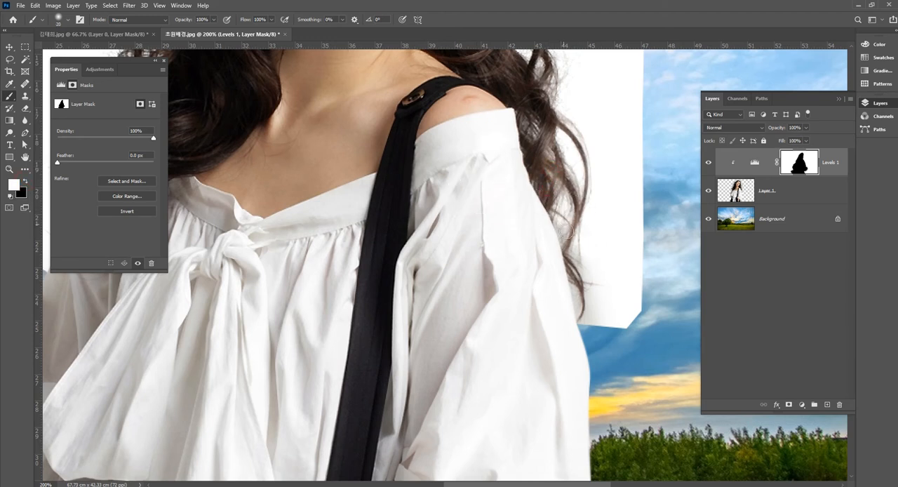
key("bracketleft")
key("bracketleft")
key("bracketleft")
key("bracketleft")
key("bracketleft")
left_click_drag(576, 297, 590, 345)
left_click_drag(587, 307, 605, 344)
key("bracketright")
key("bracketright")
key("bracketright")
left_click_drag(585, 253, 612, 322)
left_click_drag(587, 279, 603, 332)
key("bracketleft")
left_click_drag(573, 283, 576, 302)
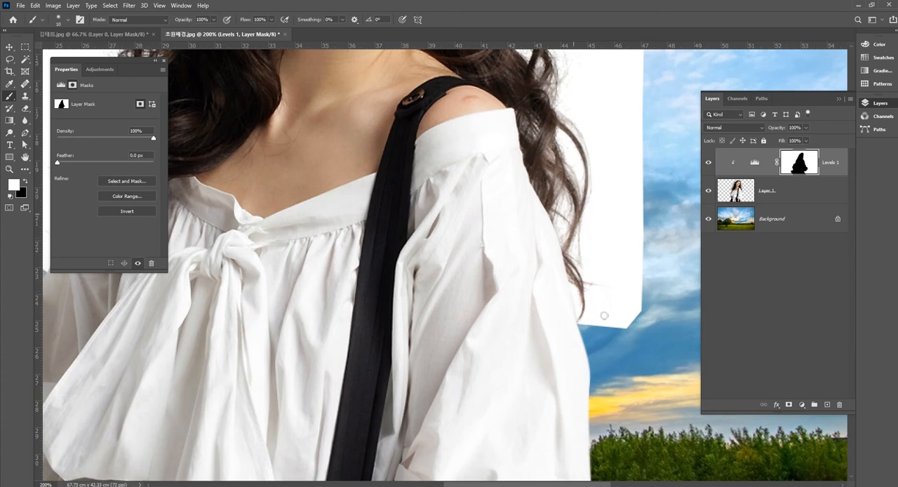
Step: Paint black on the Levels mask over the left-hand shoulder and the blouse under the hair, enlarging the brush to 50 px
scroll(510, 243, "left", 10)
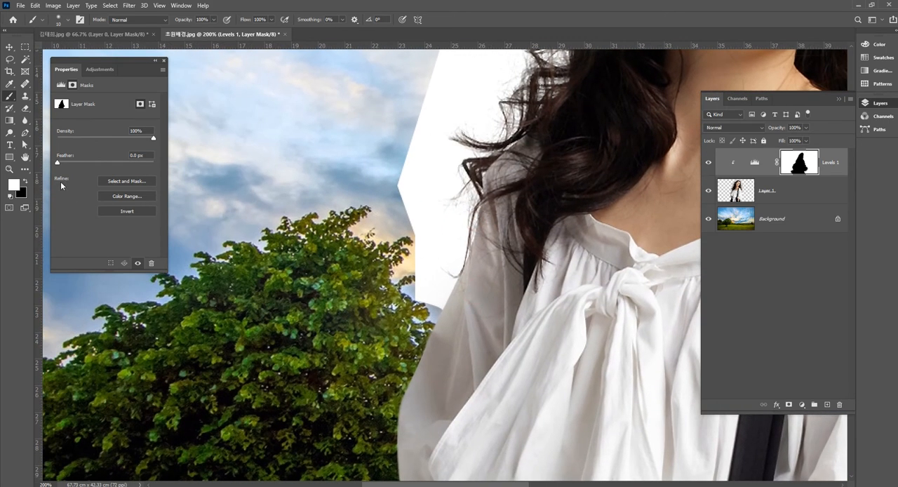
left_click(25, 182)
mouse_move(510, 169)
left_mouse_down()
mouse_move(491, 176)
mouse_move(509, 157)
left_mouse_up()
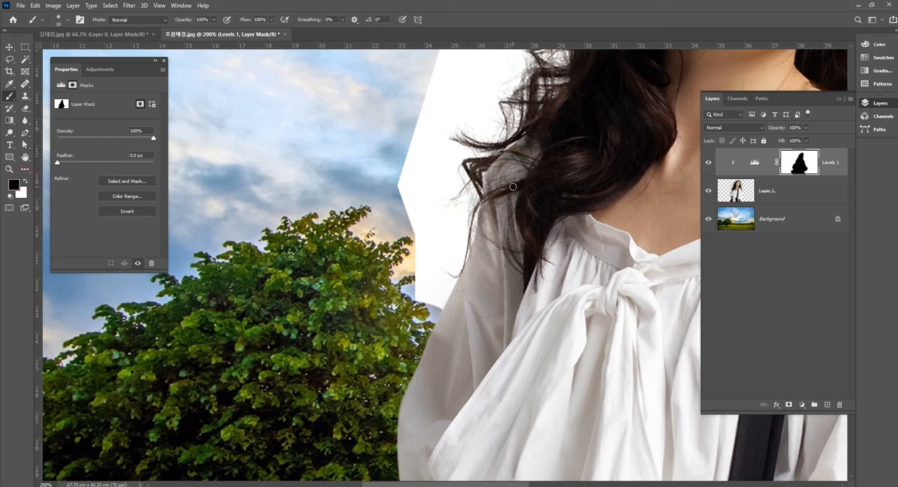
key("bracketright")
key("bracketright")
key("bracketright")
mouse_move(494, 228)
left_mouse_down()
mouse_move(446, 325)
mouse_move(497, 216)
mouse_move(479, 302)
mouse_move(503, 242)
left_mouse_up()
key("backslash")
key("backslash")
key("bracketright")
key("bracketright")
key("bracketright")
key("bracketright")
key("bracketright")
left_click_drag(536, 161, 511, 190)
left_click_drag(567, 202, 604, 199)
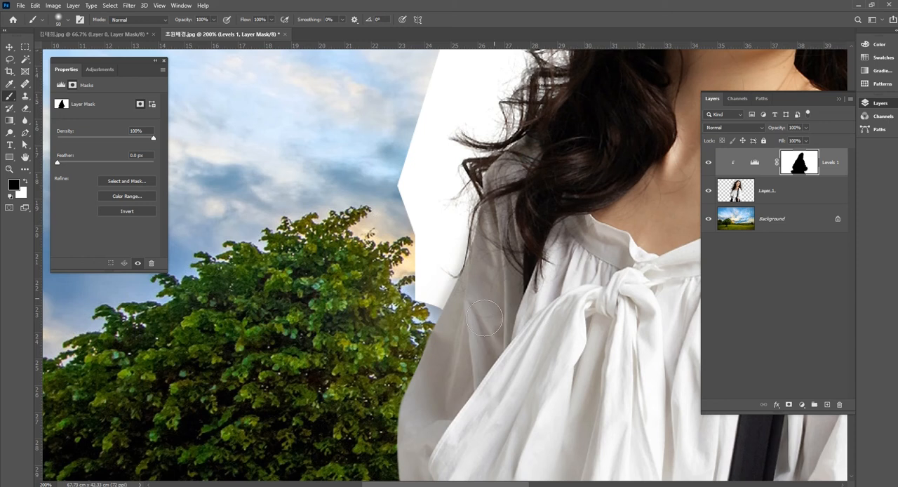
Step: Paint white on the Levels mask over the backdrop along the outer edge of the left-hand sleeve
left_click(23, 181)
mouse_move(462, 219)
left_mouse_down()
mouse_move(461, 263)
mouse_move(445, 298)
mouse_move(436, 296)
left_mouse_up()
key("bracketleft")
key("bracketleft")
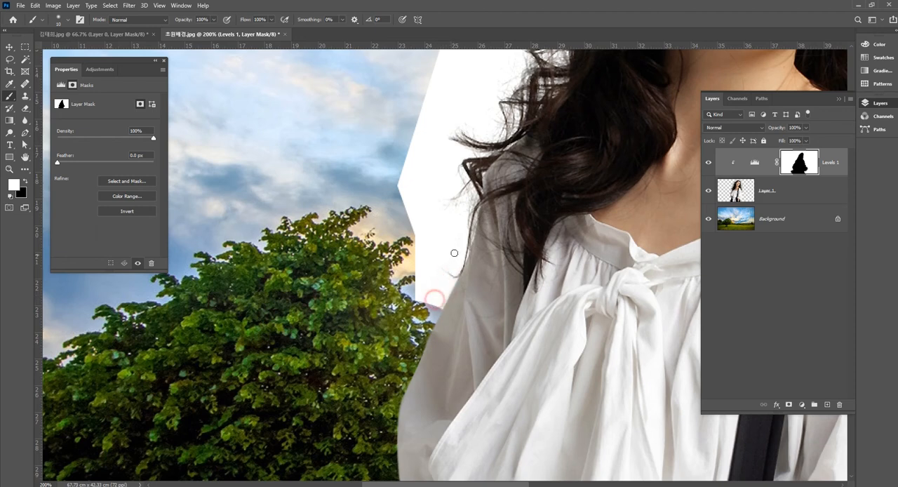
key("ctrl+0")
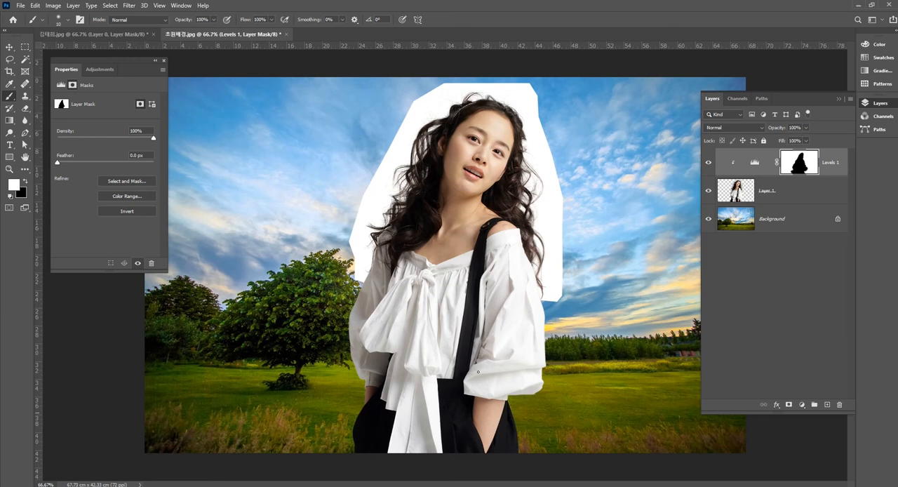
Step: Merge the Levels adjustment with Layer 1 and set the merged layer's blend mode to Multiply
left_click(756, 162)
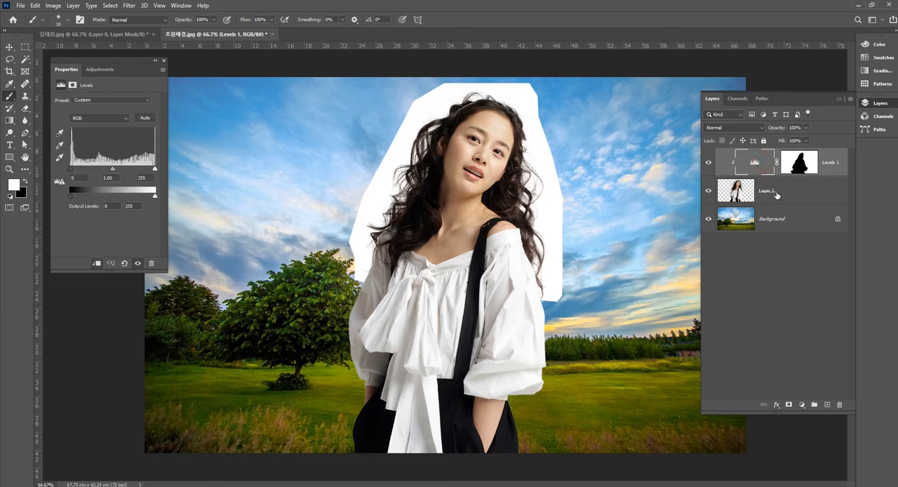
left_click(776, 190)
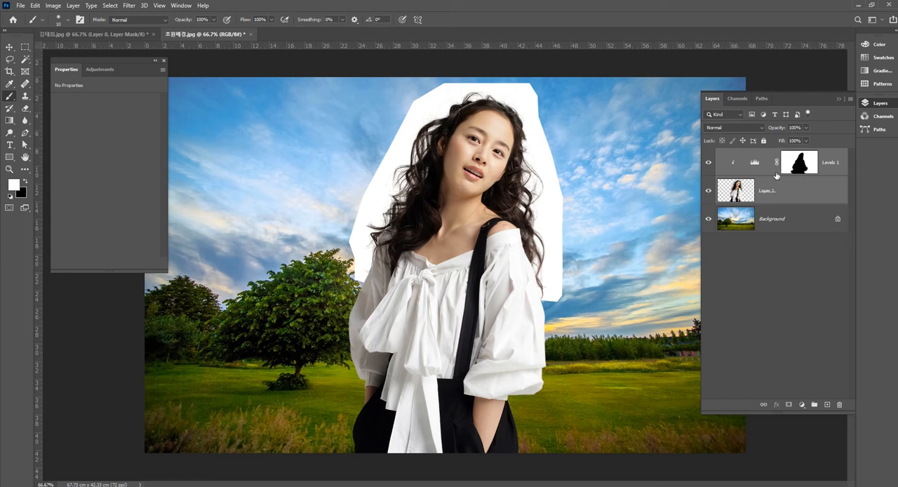
key("ctrl+e")
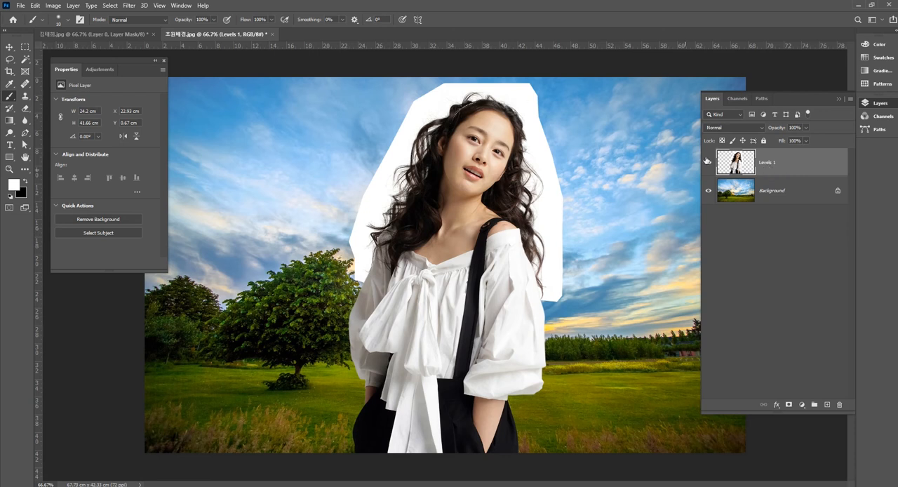
left_click(736, 129)
left_click(730, 158)
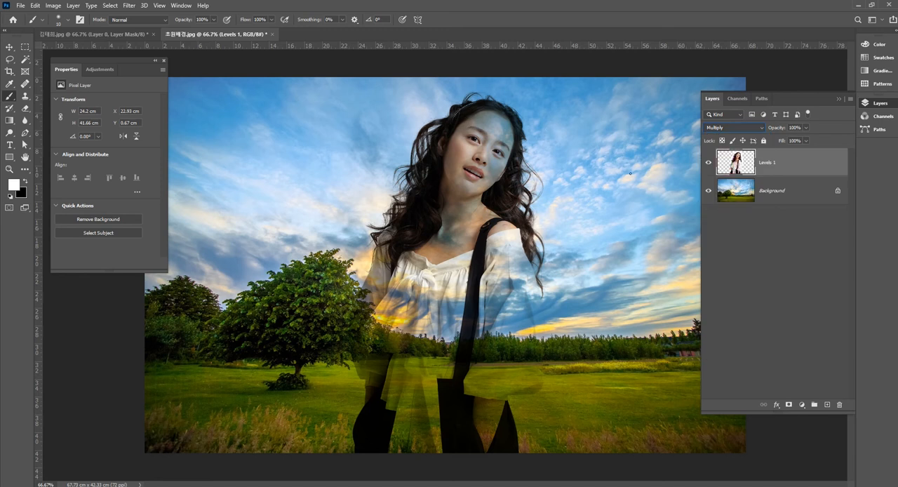
Step: Examine the hair edges on both sides of the head at 300% to check how they blend with the sky
left_click(9, 168)
left_click_drag(479, 110, 574, 115)
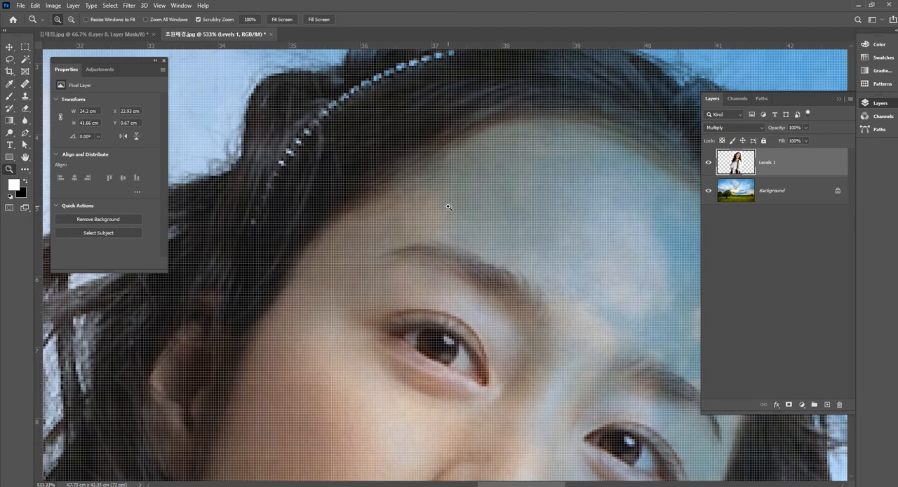
left_click(478, 214, "alt")
left_click(477, 212, "alt")
left_click(478, 212, "alt")
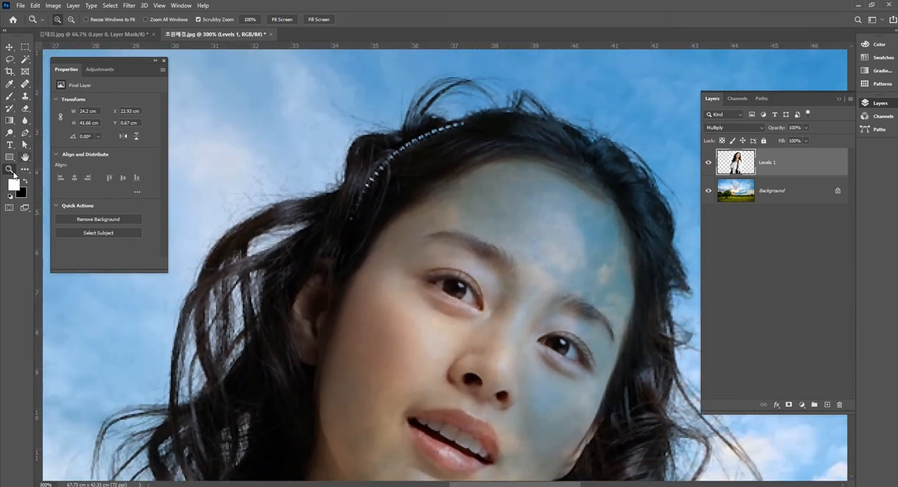
left_click(26, 157)
left_click_drag(455, 130, 347, 209)
left_click_drag(483, 258, 409, 154)
scroll(525, 344, "down", 5)
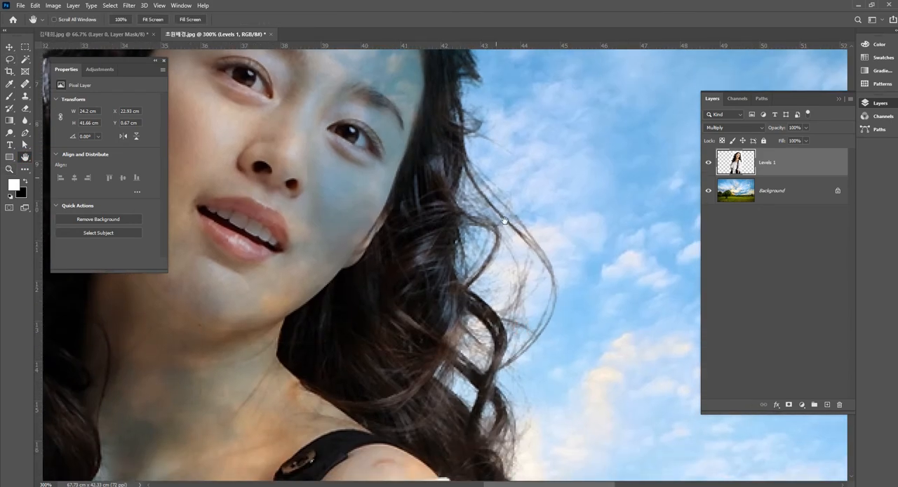
left_click_drag(513, 369, 583, 206)
left_click_drag(613, 362, 566, 246)
left_click_drag(509, 248, 819, 302)
left_click_drag(383, 209, 582, 268)
left_click_drag(425, 141, 423, 357)
left_click_drag(427, 183, 407, 207)
left_click_drag(482, 139, 323, 172)
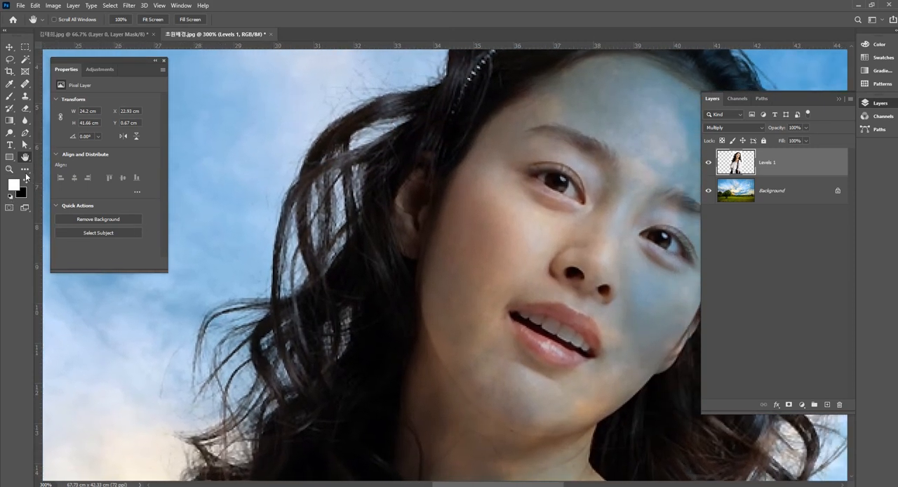
double_click(25, 156)
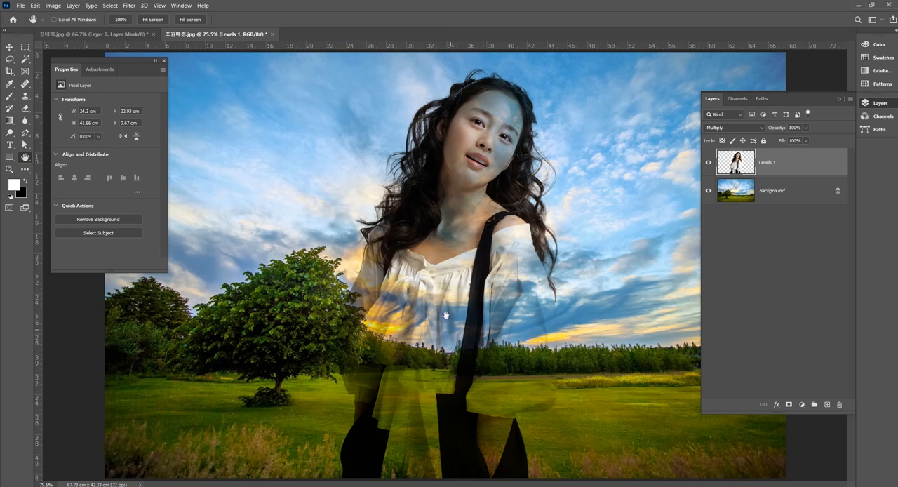
Step: Duplicate the Levels 1 layer and set the copy's blend mode to Normal
left_click(9, 46)
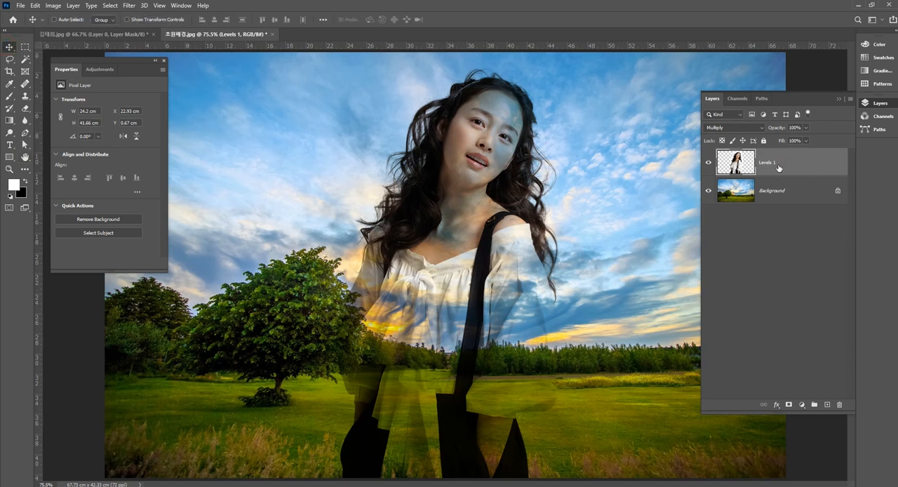
key("ctrl+j")
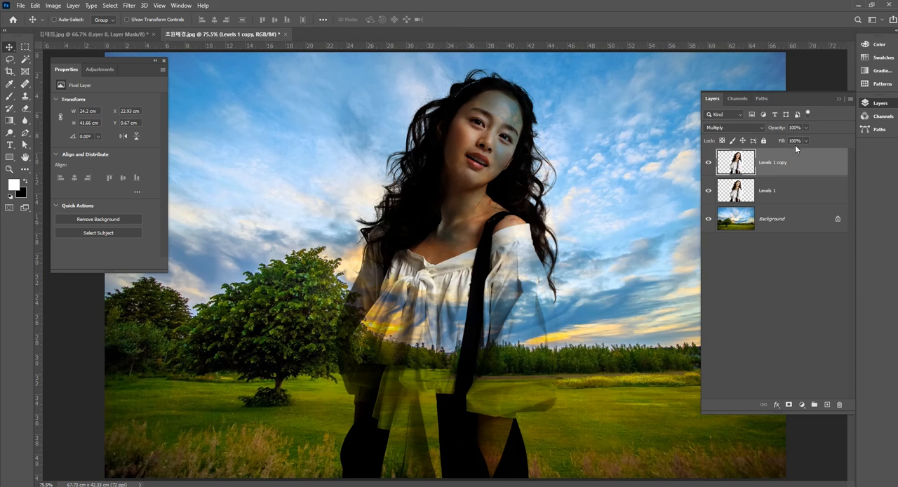
left_click(729, 128)
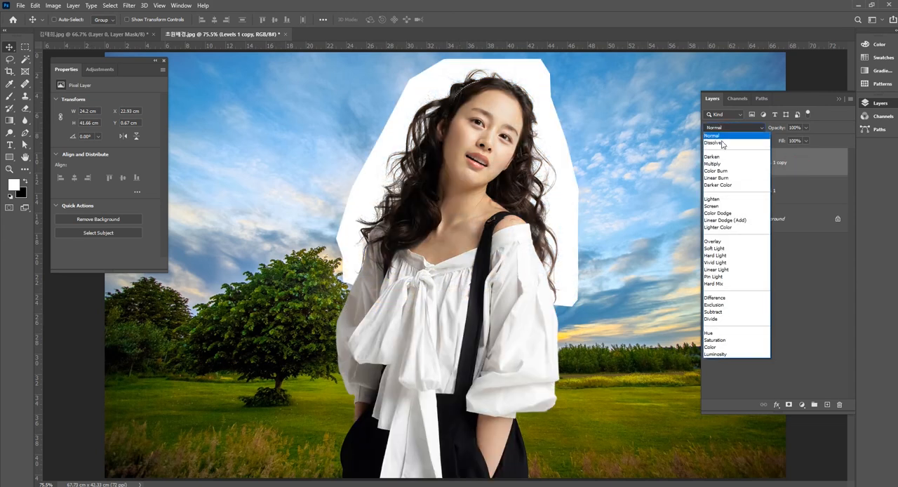
left_click(721, 136)
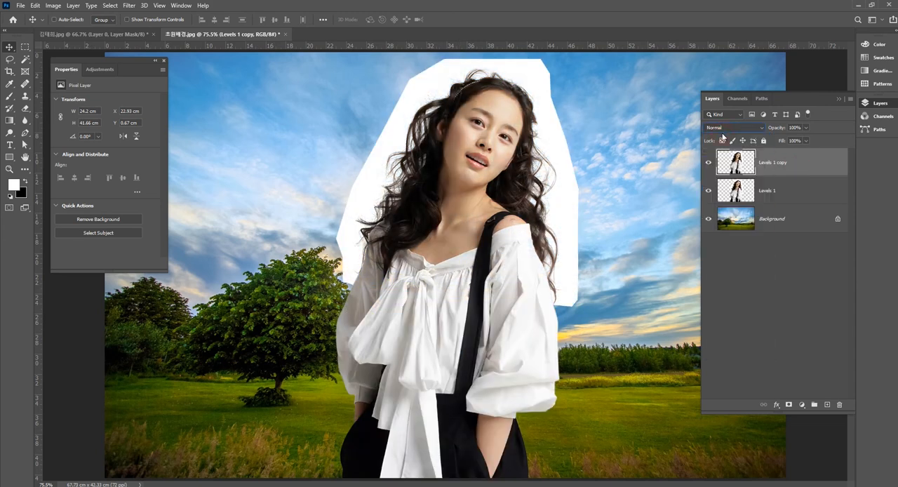
Step: Compare the Normal copy with the Multiply layer beneath by toggling the copy's visibility
left_click(708, 164)
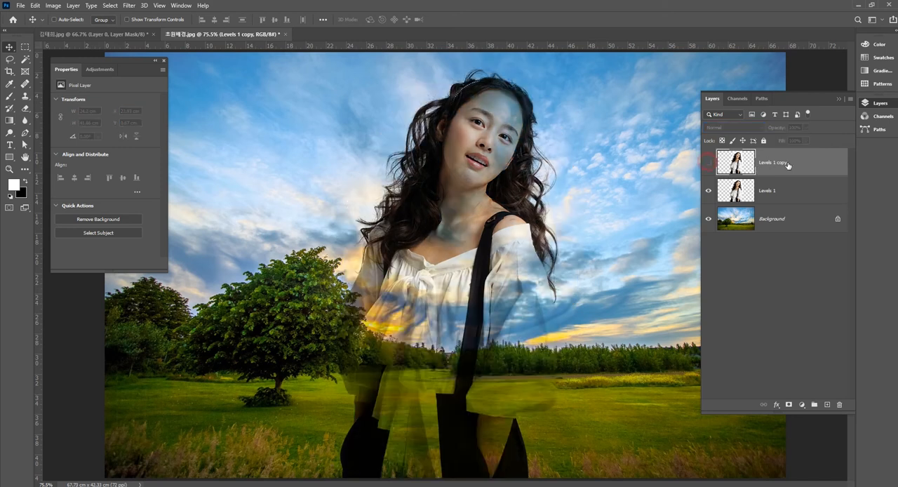
left_click(707, 164)
left_click(782, 189)
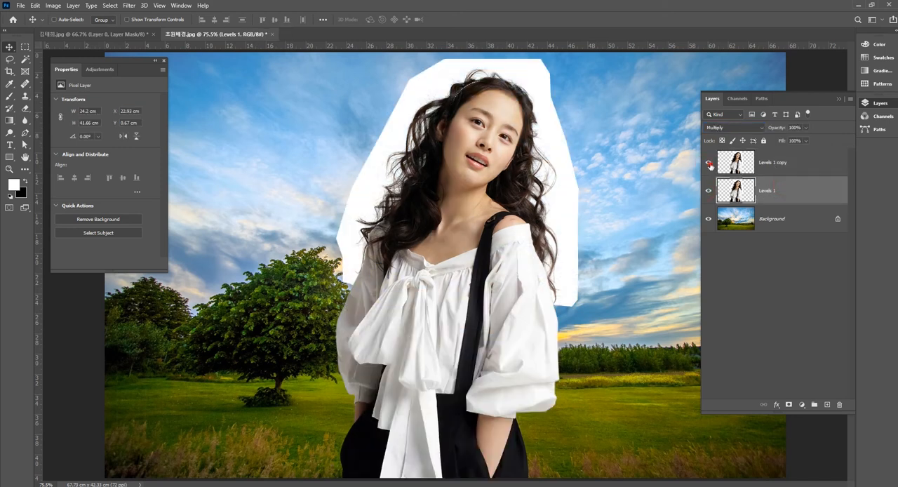
left_click(708, 163)
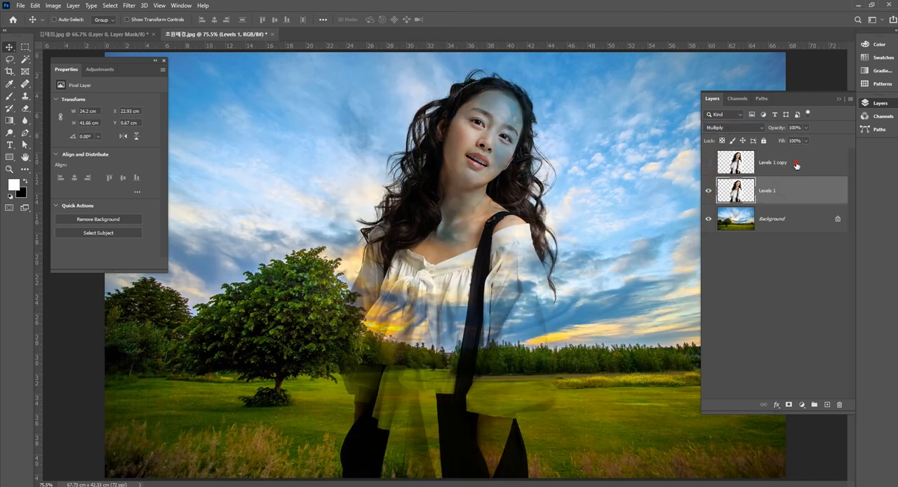
left_click(796, 164)
left_click(708, 165)
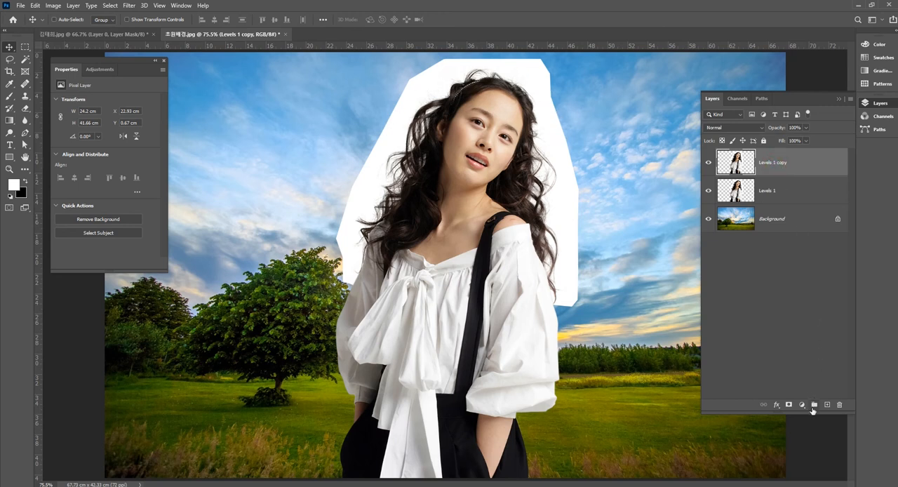
Step: Add a layer mask to Levels 1 copy and paint black with a 90 px brush over the white beside the hair's upper-left side and crown
left_click(788, 405)
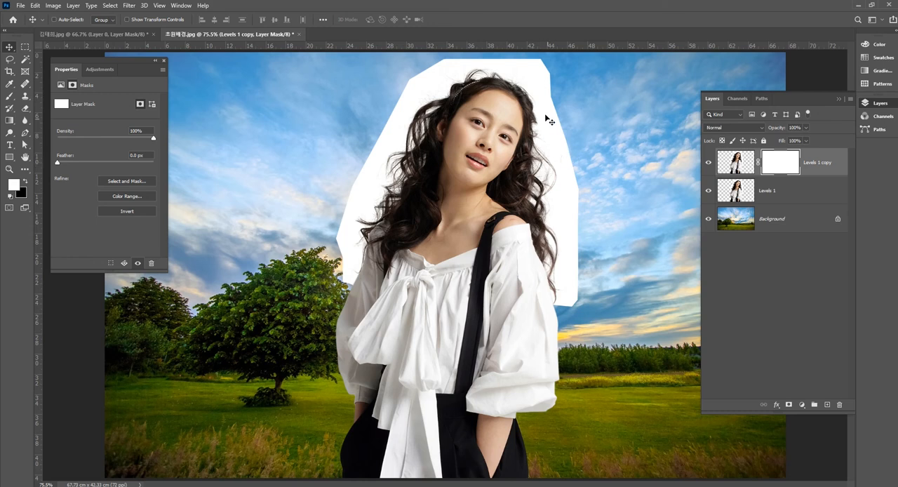
left_click(26, 182)
left_click(9, 97)
key("bracketright")
key("bracketright")
key("bracketright")
key("bracketright")
key("bracketright")
key("bracketright")
key("bracketright")
key("bracketright")
mouse_move(405, 90)
left_mouse_down()
mouse_move(352, 160)
mouse_move(388, 120)
mouse_move(378, 108)
mouse_move(425, 70)
mouse_move(357, 100)
mouse_move(420, 86)
mouse_move(419, 104)
mouse_move(377, 165)
left_mouse_up()
mouse_move(431, 88)
left_mouse_down()
mouse_move(374, 172)
mouse_move(392, 149)
mouse_move(385, 177)
mouse_move(365, 181)
mouse_move(406, 110)
mouse_move(451, 67)
mouse_move(473, 61)
mouse_move(437, 86)
mouse_move(497, 62)
mouse_move(476, 68)
left_mouse_up()
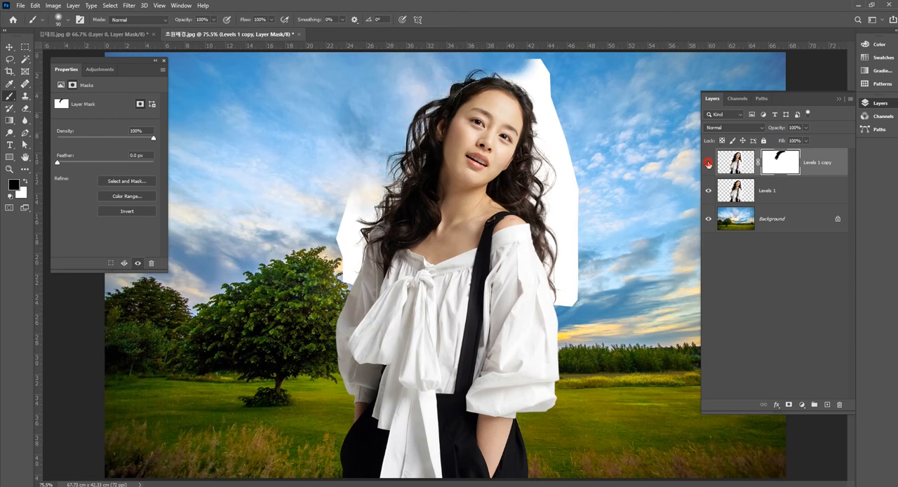
Step: Compare the masked copy with the Multiply layer by hiding each of the two layers in turn
left_click(708, 163)
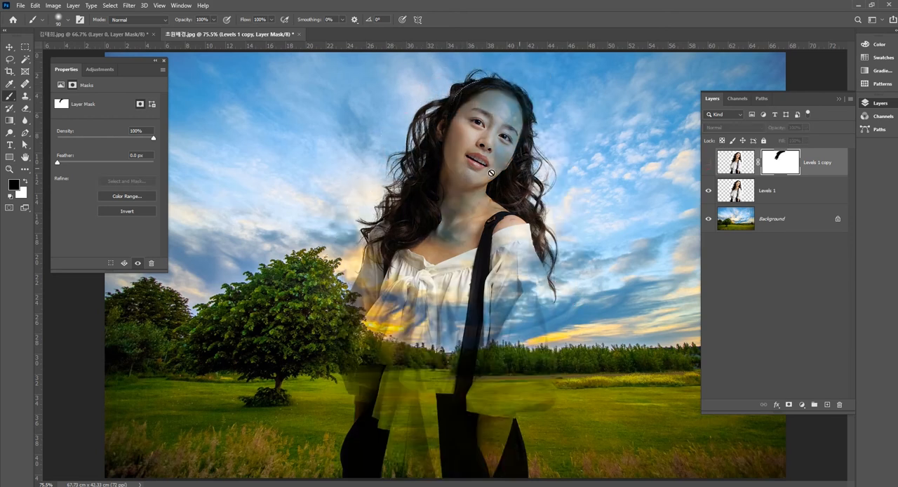
left_click(709, 166)
left_click(709, 192)
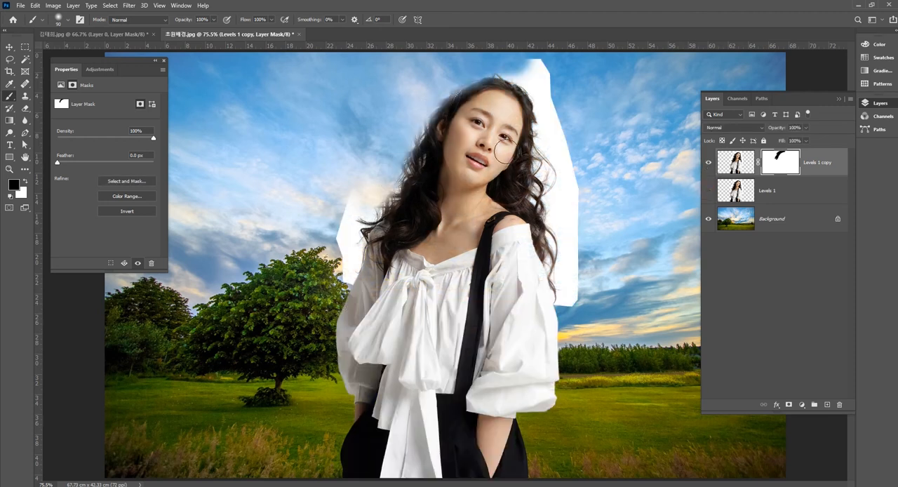
Step: Mask out the white area from the crown down the hair's right side to the sleeve, and show Levels 1 again
mouse_move(537, 70)
left_mouse_down()
mouse_move(493, 62)
mouse_move(521, 69)
mouse_move(464, 68)
mouse_move(577, 66)
mouse_move(529, 63)
mouse_move(562, 112)
mouse_move(623, 145)
left_mouse_up()
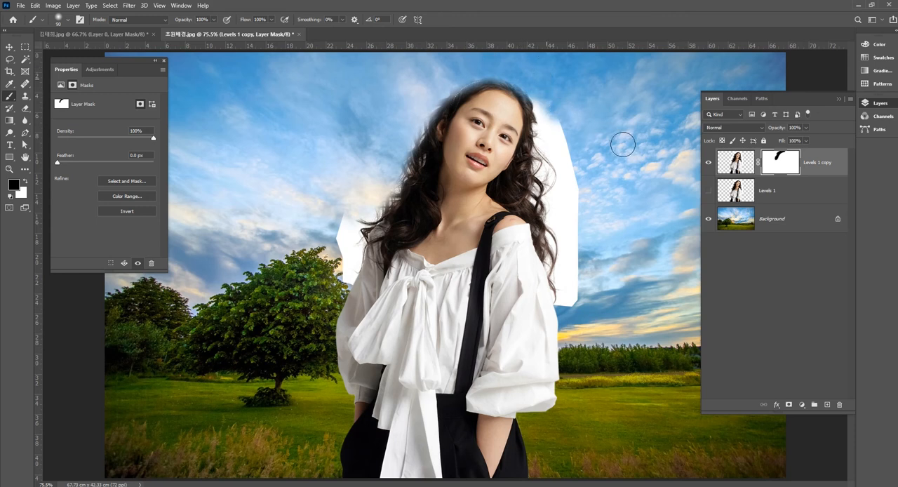
left_click(708, 192)
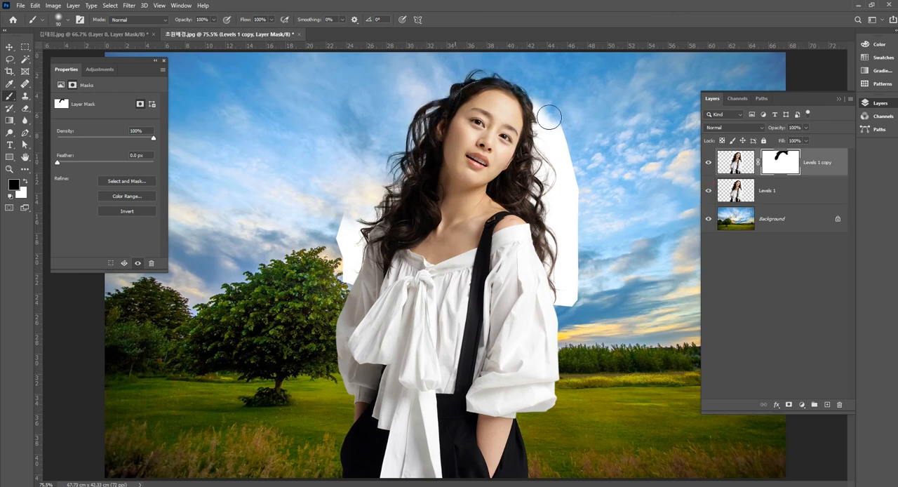
mouse_move(557, 104)
left_mouse_down()
mouse_move(579, 134)
mouse_move(545, 113)
mouse_move(551, 213)
mouse_move(578, 177)
mouse_move(587, 136)
left_mouse_up()
mouse_move(564, 272)
left_mouse_down()
mouse_move(568, 284)
mouse_move(551, 256)
mouse_move(563, 295)
mouse_move(577, 307)
mouse_move(558, 298)
mouse_move(575, 278)
mouse_move(572, 303)
left_mouse_up()
left_click_drag(556, 234, 569, 288)
Step: Paint black on the copy's mask over the remaining white around the hair ends and shoulder on the tree side
mouse_move(368, 202)
left_mouse_down()
mouse_move(348, 232)
mouse_move(373, 187)
mouse_move(327, 249)
left_mouse_up()
left_click_drag(333, 202, 342, 261)
left_click_drag(343, 247, 331, 262)
mouse_move(369, 202)
left_mouse_down()
mouse_move(343, 237)
mouse_move(356, 240)
mouse_move(351, 264)
mouse_move(352, 256)
mouse_move(343, 271)
mouse_move(348, 244)
mouse_move(339, 257)
mouse_move(320, 245)
left_mouse_up()
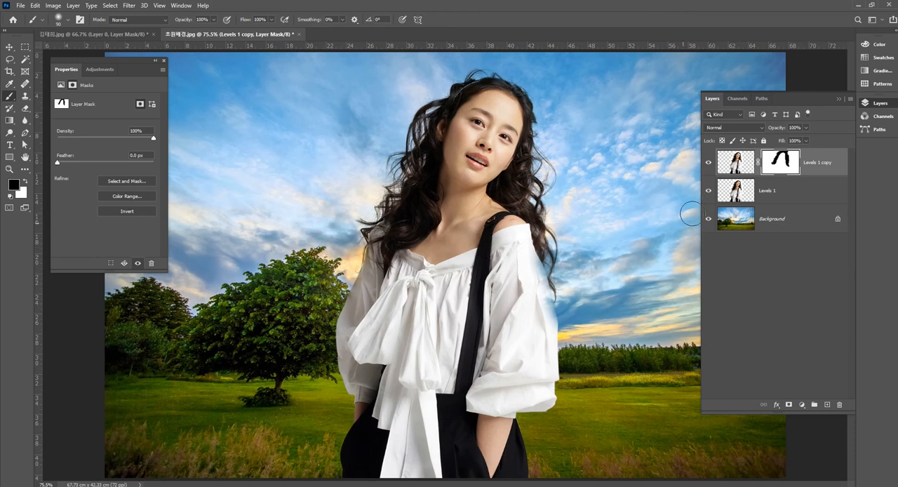
Step: Paint white on the mask with a 10 px brush to restore the faded shoulder and upper sleeve beside the hair at 300% zoom
left_click(26, 182)
left_click(9, 169)
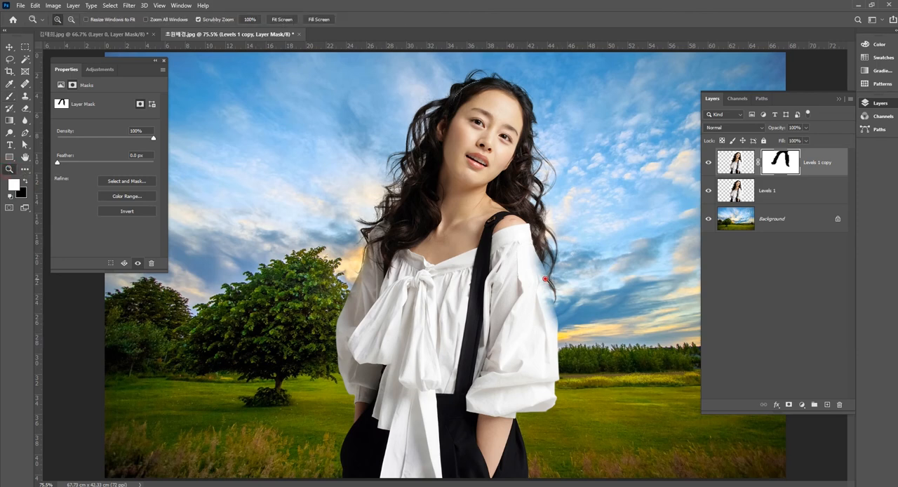
left_click(545, 280)
left_click(545, 281)
left_click(547, 313)
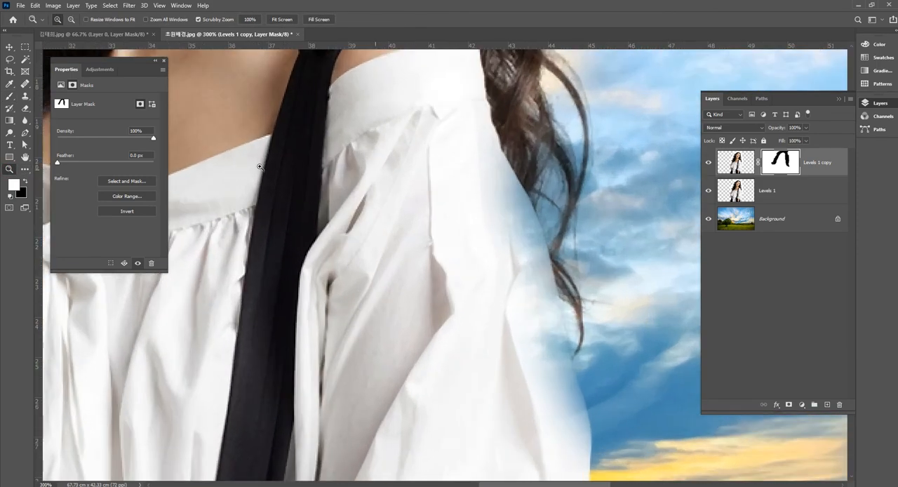
left_click(10, 96)
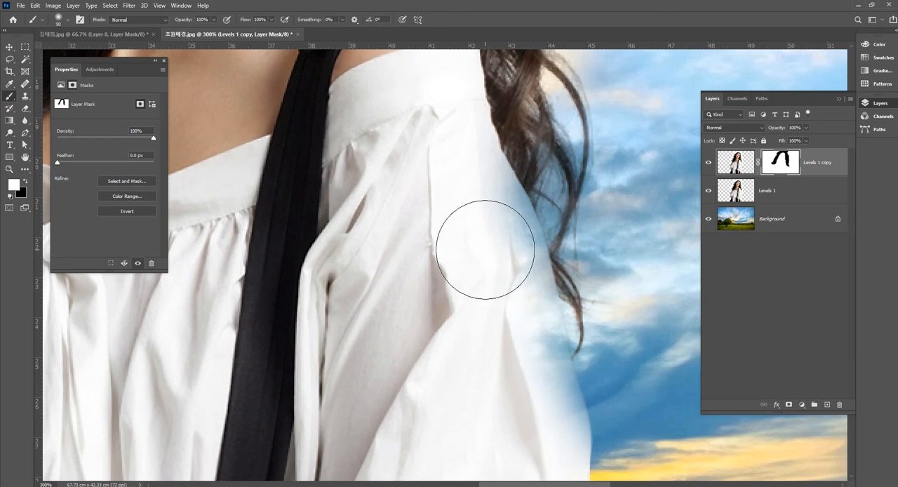
key("bracketleft")
key("bracketleft")
key("bracketleft")
key("bracketleft")
key("bracketleft")
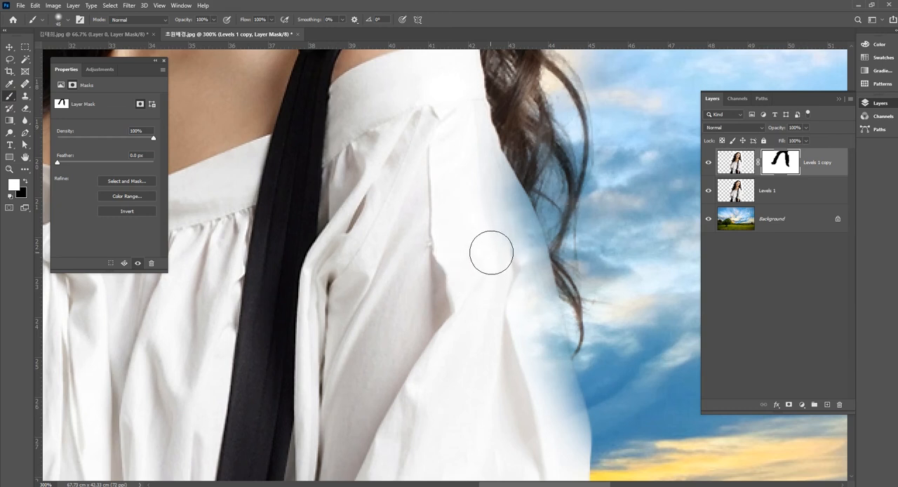
key("bracketleft")
key("bracketleft")
key("bracketleft")
key("bracketleft")
key("bracketleft")
key("bracketleft")
key("bracketleft")
left_click(492, 158)
mouse_move(496, 163)
left_mouse_down()
mouse_move(517, 193)
mouse_move(541, 262)
mouse_move(546, 342)
mouse_move(496, 155)
mouse_move(517, 207)
left_mouse_up()
left_click_drag(493, 145, 503, 197)
left_click_drag(479, 124, 509, 224)
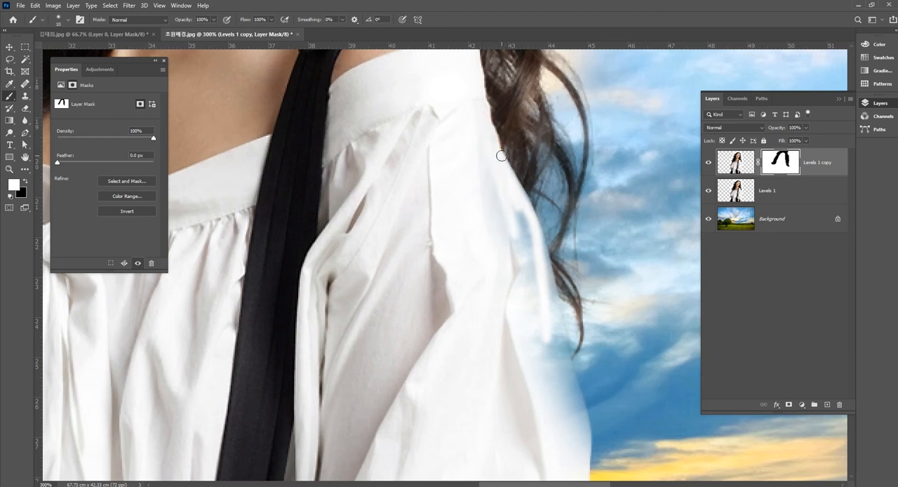
Step: Restore the sleeve's outer edge by painting white on the mask from the shoulder down past the hair ends
left_click_drag(499, 155, 542, 251)
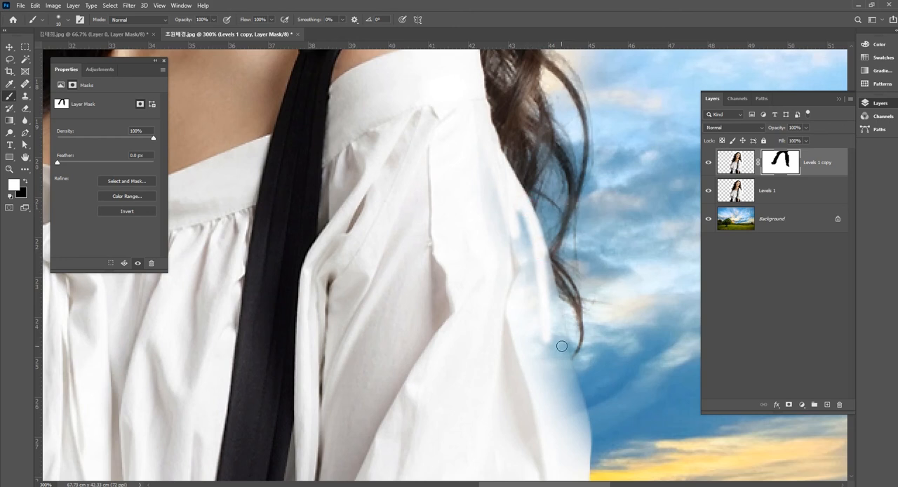
left_click(563, 346, "shift")
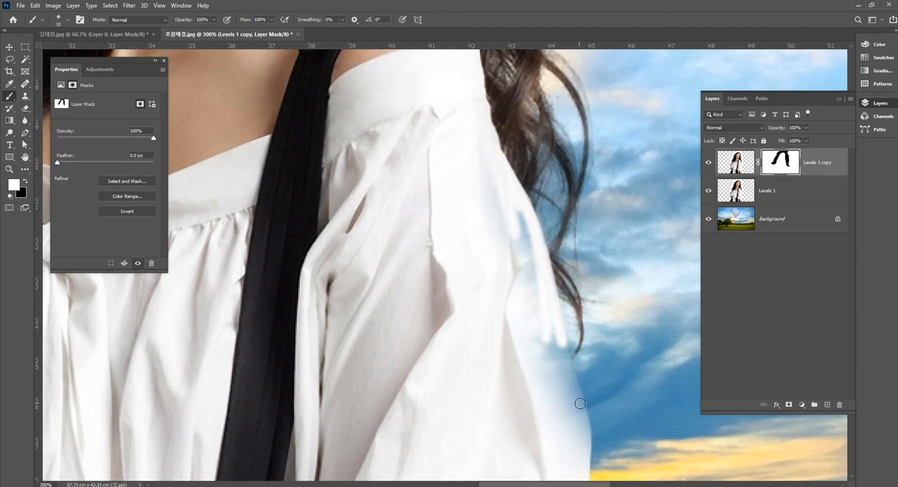
left_click(581, 405, "shift")
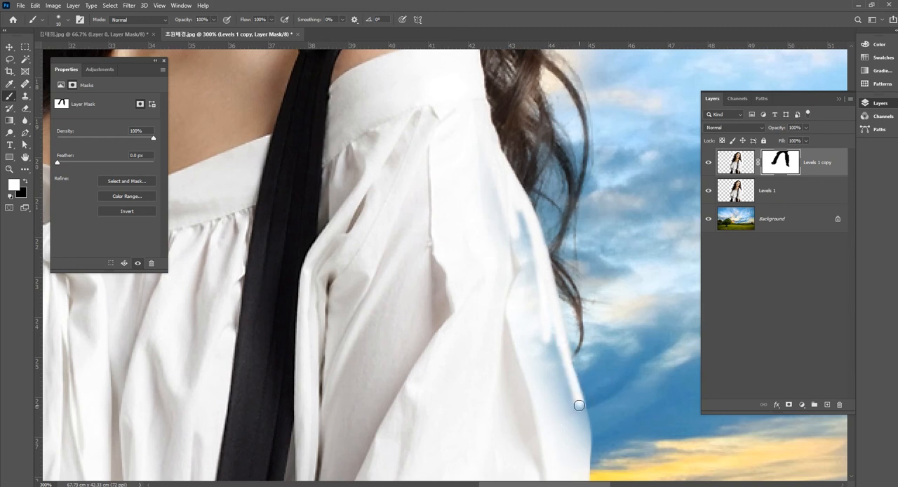
left_click(583, 430, "shift")
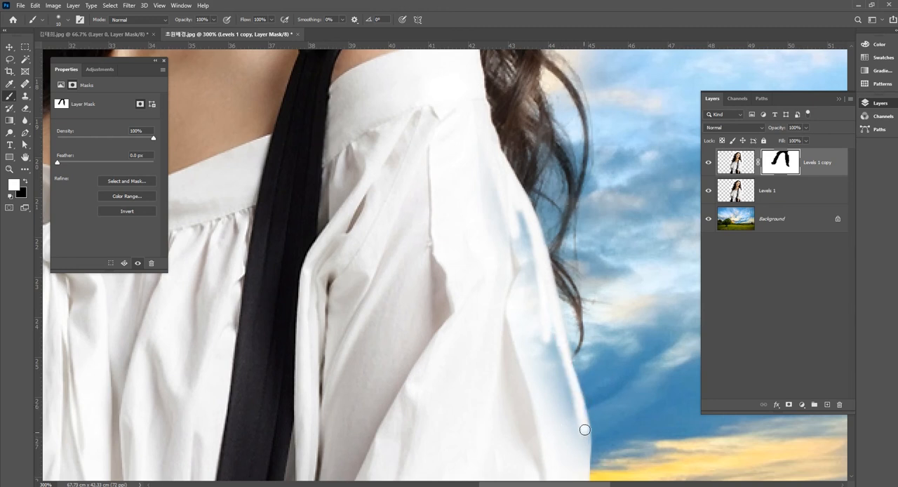
mouse_move(583, 448)
left_mouse_down()
mouse_move(552, 342)
mouse_move(560, 391)
left_mouse_up()
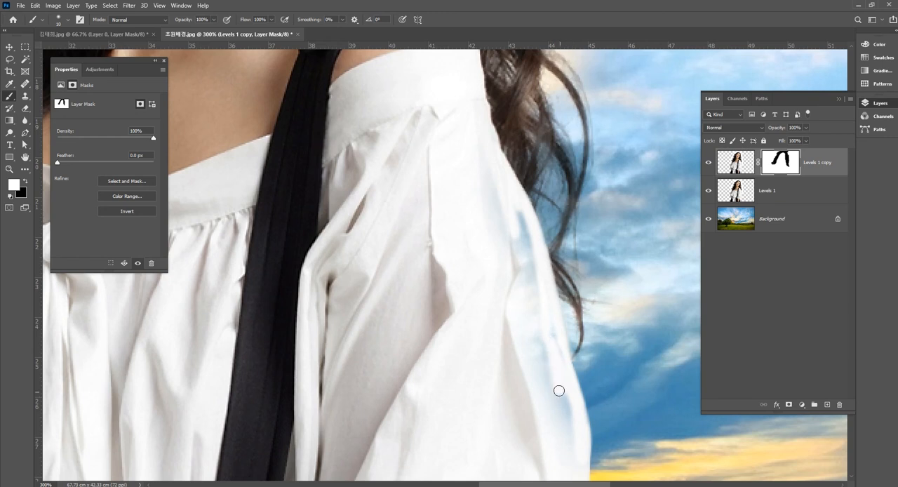
Step: Fill the translucent patches inside the same sleeve by painting white on the mask with a larger brush
key("bracketright")
key("bracketright")
key("bracketright")
mouse_move(505, 214)
left_mouse_down()
mouse_move(508, 247)
mouse_move(487, 229)
mouse_move(478, 134)
mouse_move(525, 249)
mouse_move(515, 226)
mouse_move(524, 325)
mouse_move(547, 321)
mouse_move(568, 395)
mouse_move(565, 417)
mouse_move(539, 365)
mouse_move(555, 413)
left_mouse_up()
key("bracketleft")
key("bracketleft")
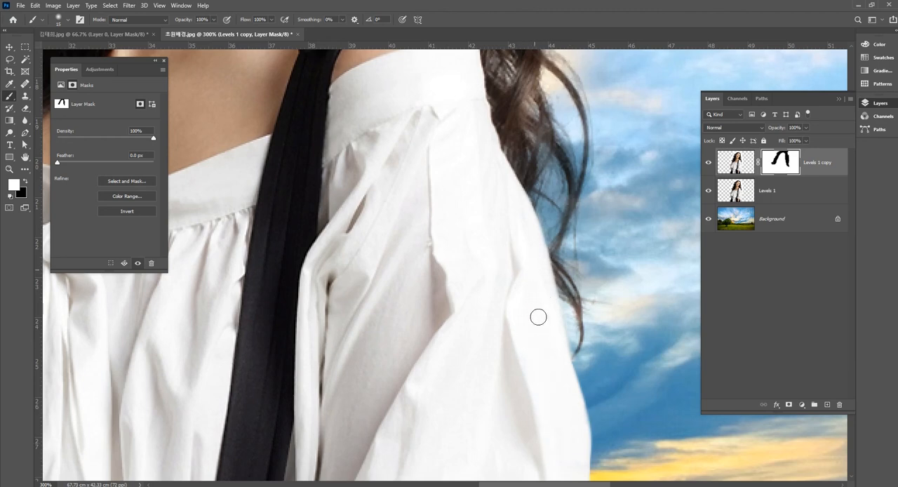
Step: Paint white on the mask with a 15 px brush to restore the upper part of the sleeve beside the tree
scroll(538, 317, "down", 3)
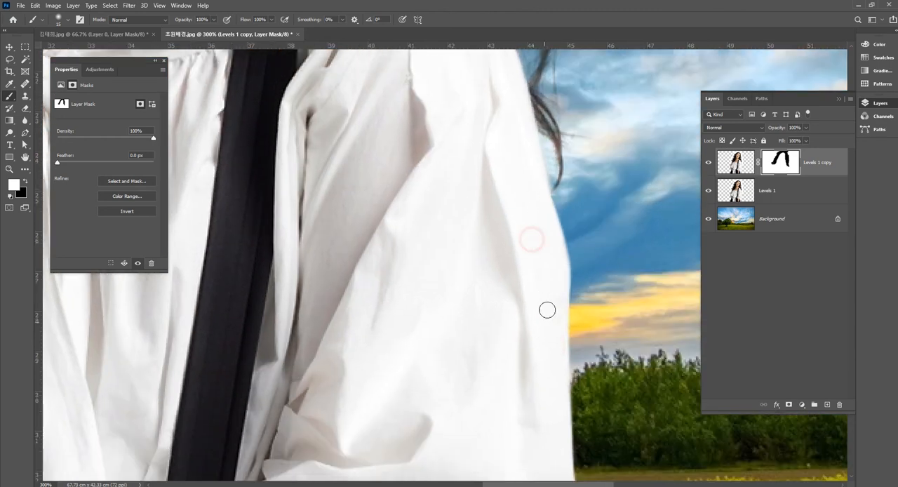
left_click_drag(304, 269, 757, 281)
left_click_drag(418, 260, 523, 357)
left_click_drag(562, 202, 453, 236)
left_click_drag(442, 144, 397, 264)
mouse_move(442, 209)
left_mouse_down()
mouse_move(389, 318)
mouse_move(392, 300)
left_mouse_up()
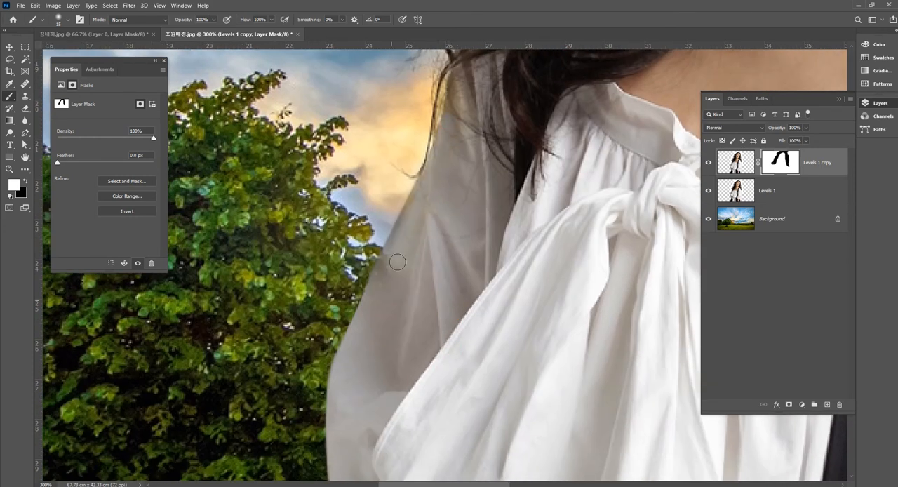
Step: Touch up the outer edge of the tree-side sleeve on the mask with a smaller white brush
key("bracketleft")
key("bracketleft")
left_click(391, 250)
left_click(419, 186)
left_click(389, 252, "shift")
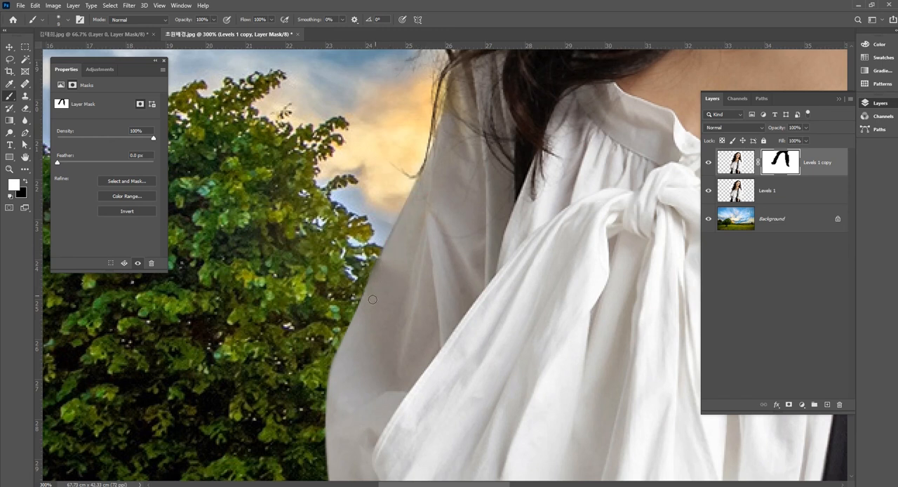
left_click(367, 304, "shift")
left_click(422, 209)
Step: Review the whole composite at 66.7% and check the blend modes of the masked copy and Levels 1
left_click(9, 46)
left_click(507, 215, "ctrl+alt")
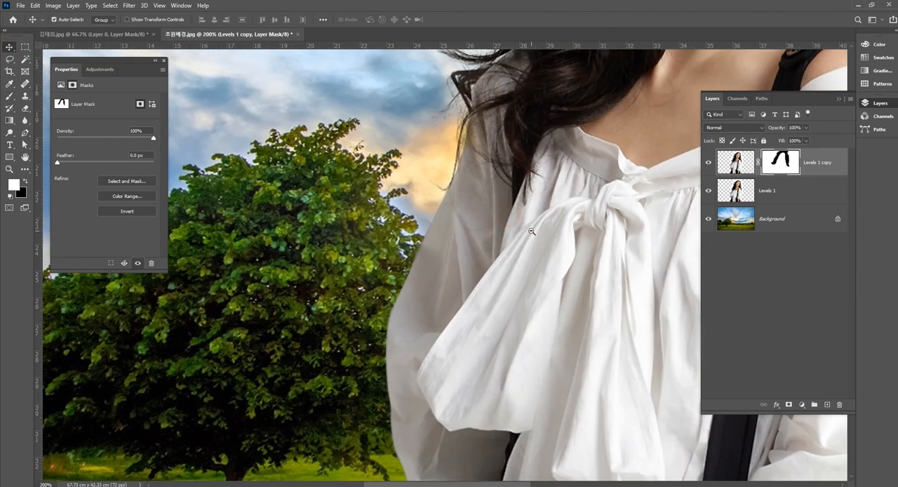
left_click(523, 223, "ctrl+alt")
left_click(558, 234, "ctrl+alt")
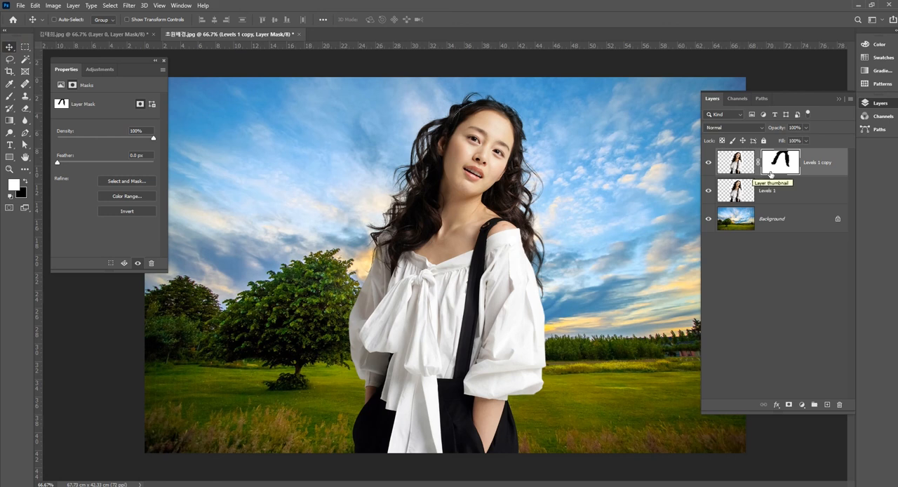
left_click(823, 163)
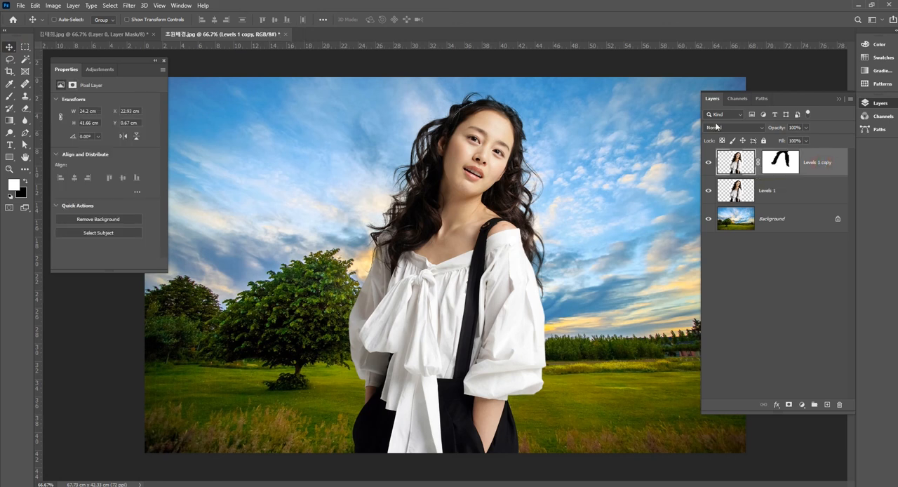
left_click(808, 188)
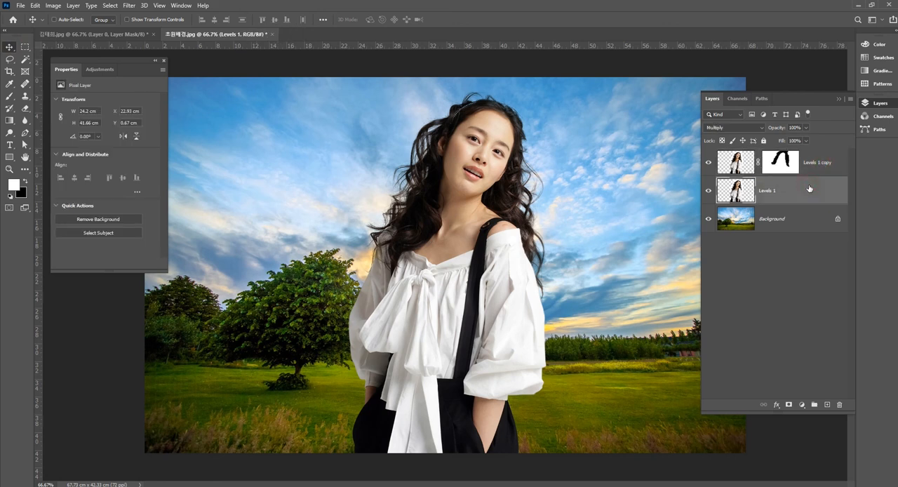
Step: Try moving only the Levels 1 copy layer about 8 cm to the right, and undo the move
left_click(819, 166)
left_click_drag(512, 207, 581, 202)
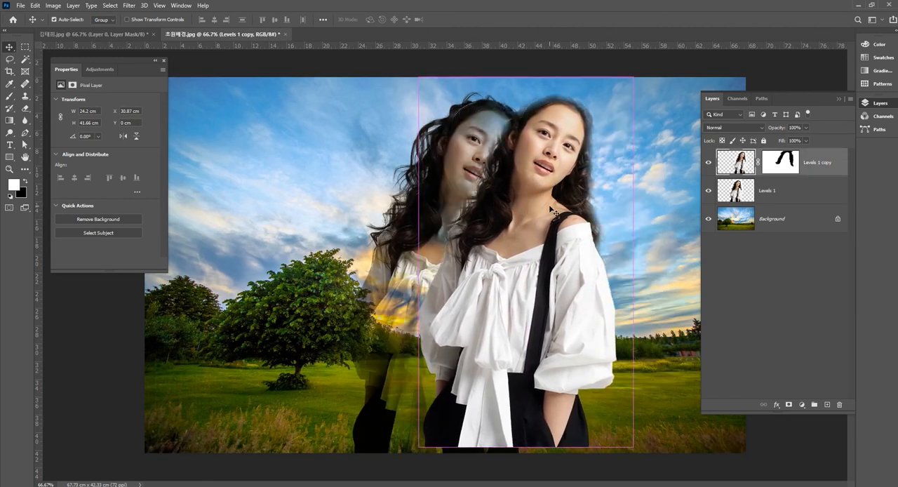
key("ctrl+z")
Step: Try merging Levels 1 copy with Levels 1, and undo the merge
left_click(787, 189, "shift")
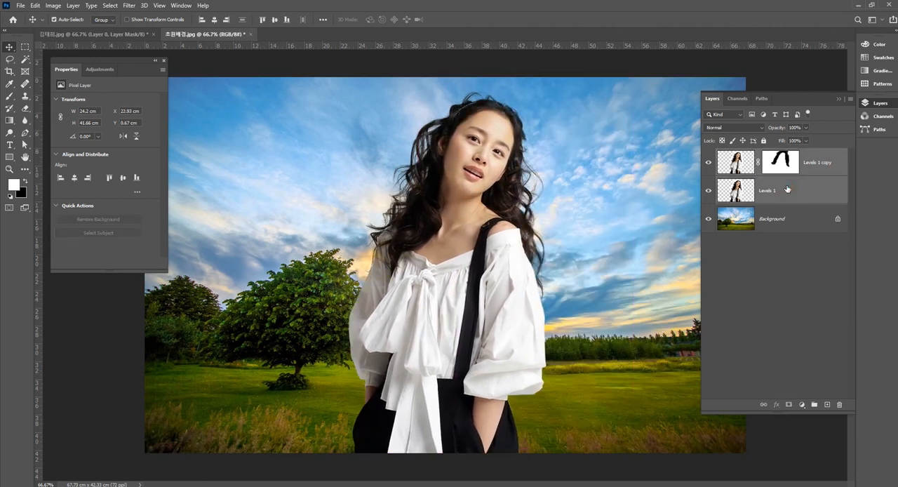
key("ctrl+e")
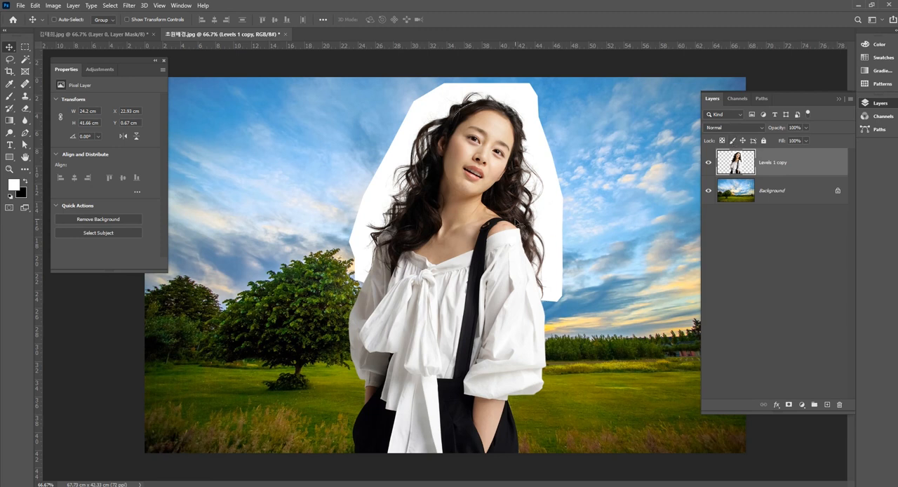
key("ctrl+z")
Step: Group Levels 1 copy and Levels 1, and rename the group after the portrait's file name
left_click(822, 164)
left_click(820, 192, "shift")
key("ctrl+g")
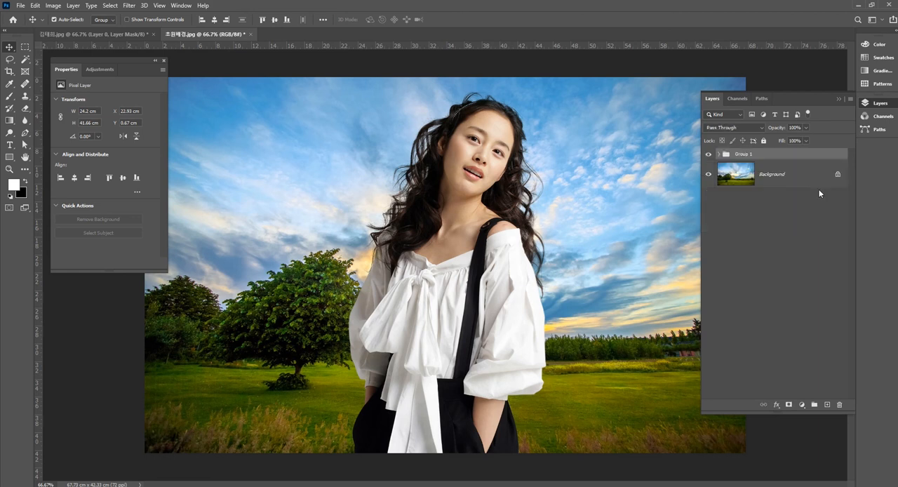
double_click(744, 154)
type("r")
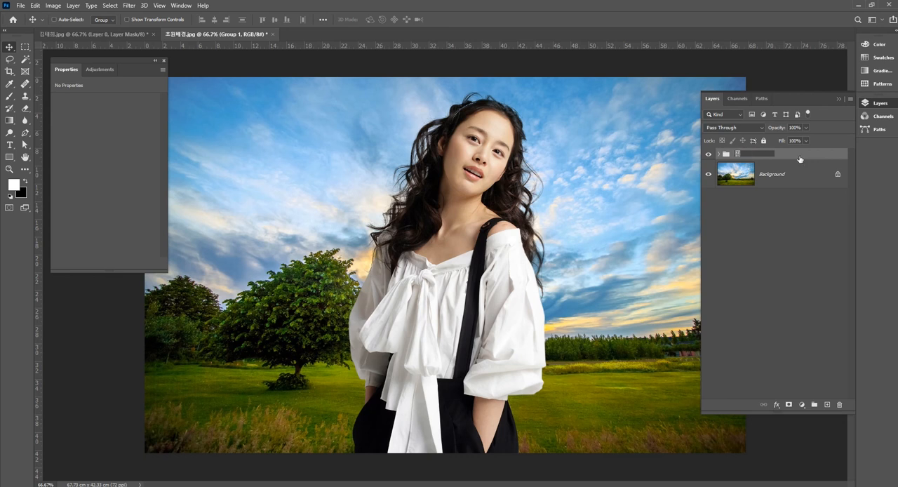
left_click(810, 226)
left_click(772, 156)
Step: Move the woman's group left across the meadow to about X 8.4 cm, Y 1.5 cm
left_click_drag(554, 231, 517, 235)
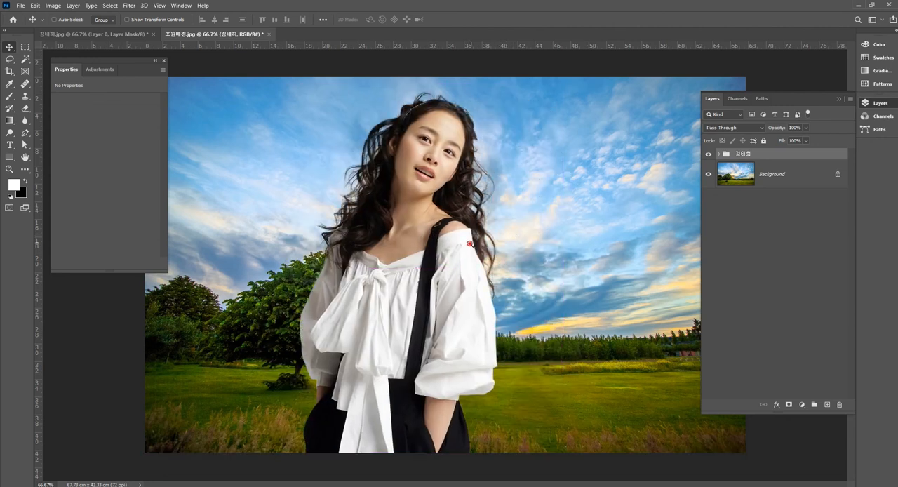
key("ctrl+minus")
key("ctrl+minus")
left_click_drag(425, 277, 401, 285)
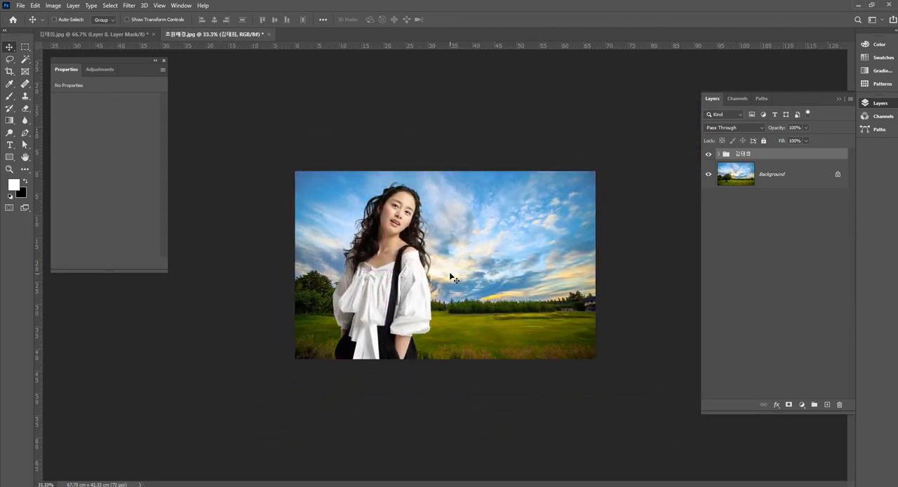
Step: Examine the hair edges on both sides of the face at 200% to check the blend with the sky
key("ctrl+plus")
key("ctrl+plus")
key("ctrl+plus")
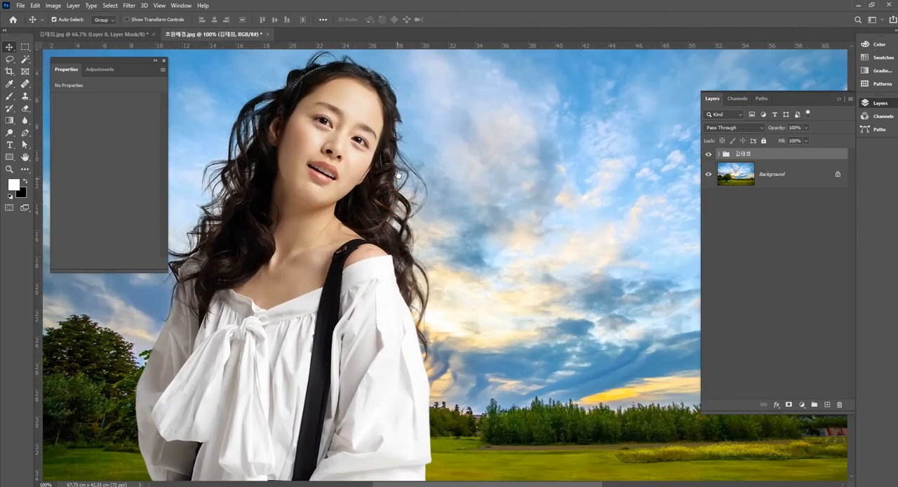
left_click_drag(398, 175, 559, 256)
key("ctrl+plus")
mouse_move(612, 153)
left_mouse_down()
mouse_move(554, 188)
mouse_move(483, 204)
mouse_move(552, 222)
mouse_move(571, 217)
left_mouse_up()
left_click_drag(469, 241, 543, 200)
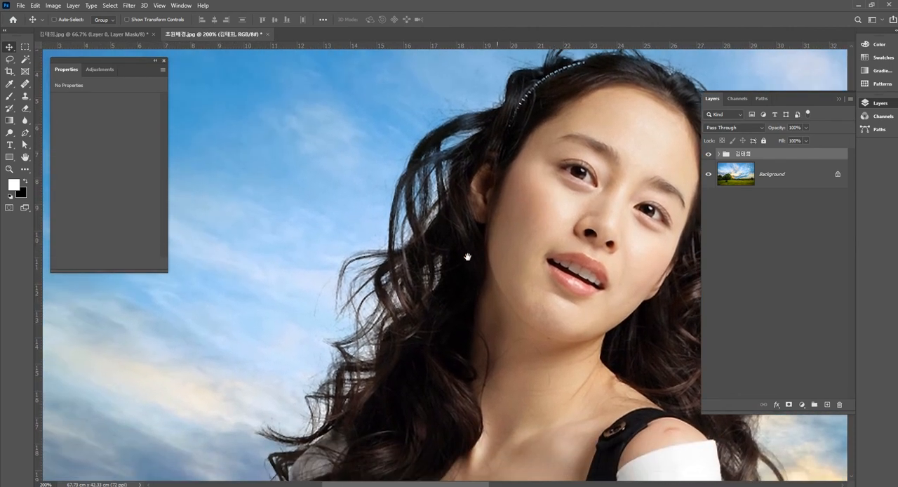
left_click_drag(467, 255, 513, 215)
left_click_drag(474, 238, 489, 217)
key("ctrl+minus")
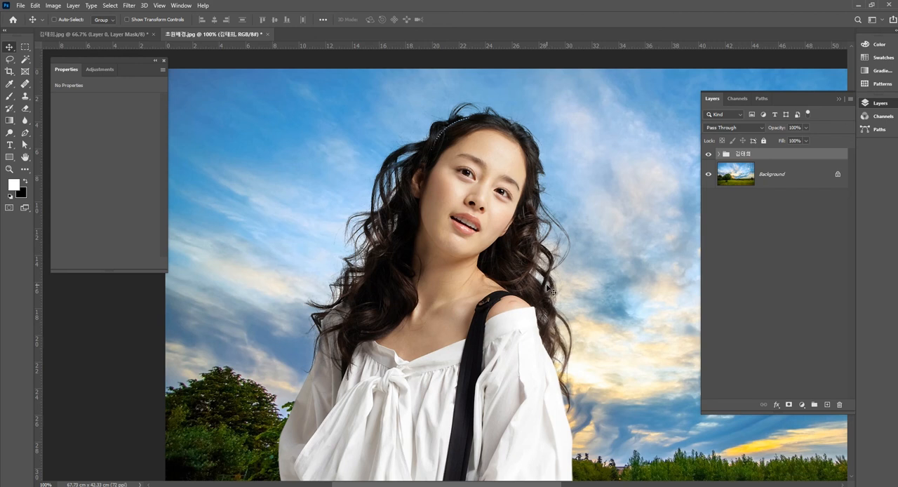
Step: Expand the group and compare Levels 1 in Normal and Multiply blend modes, ending on Multiply
left_click(718, 154)
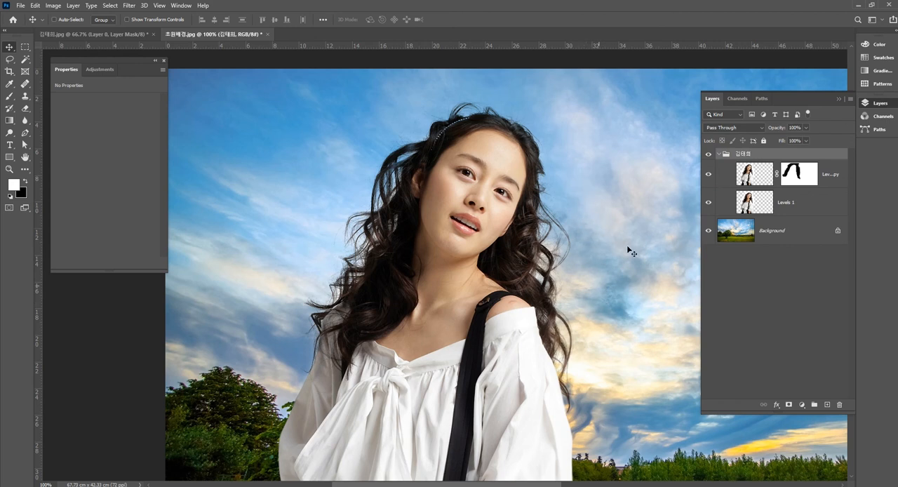
left_click(759, 176)
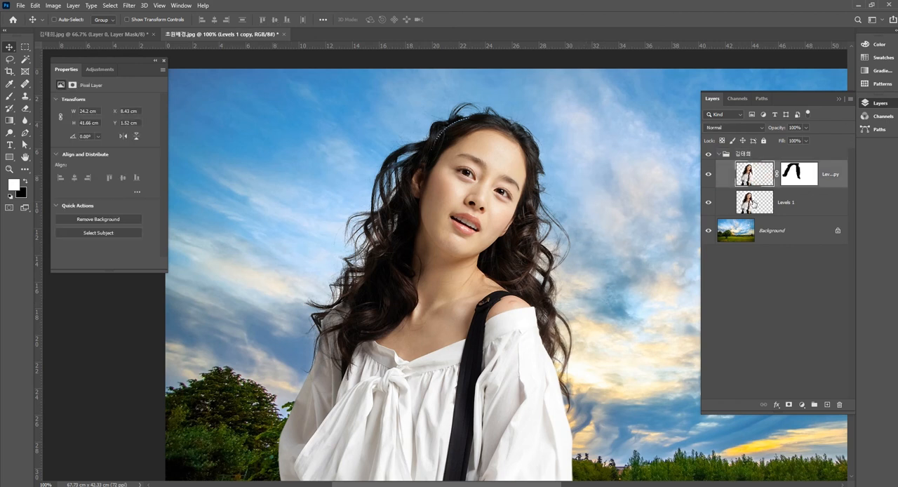
left_click(760, 203)
left_click(733, 127)
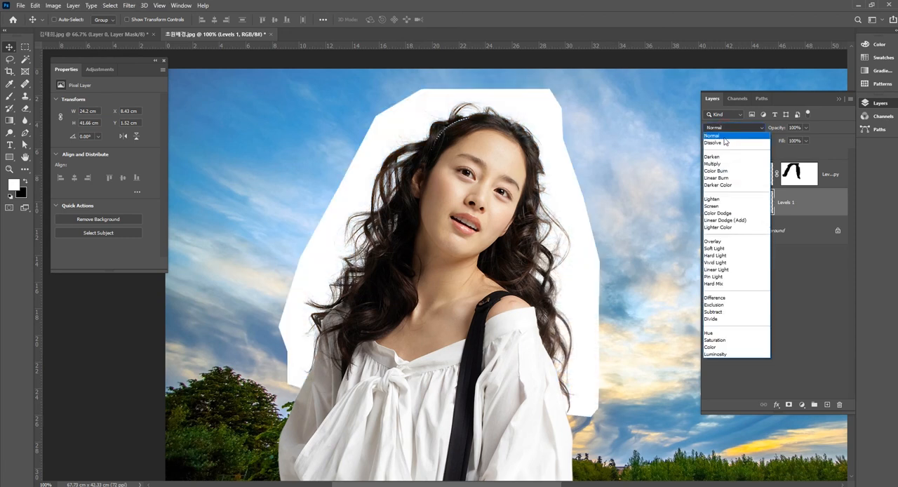
left_click(730, 135)
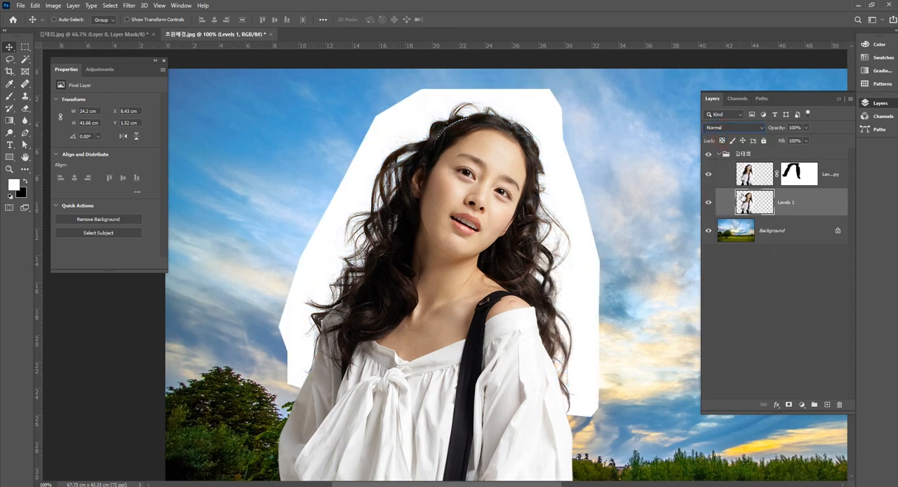
left_click(733, 127)
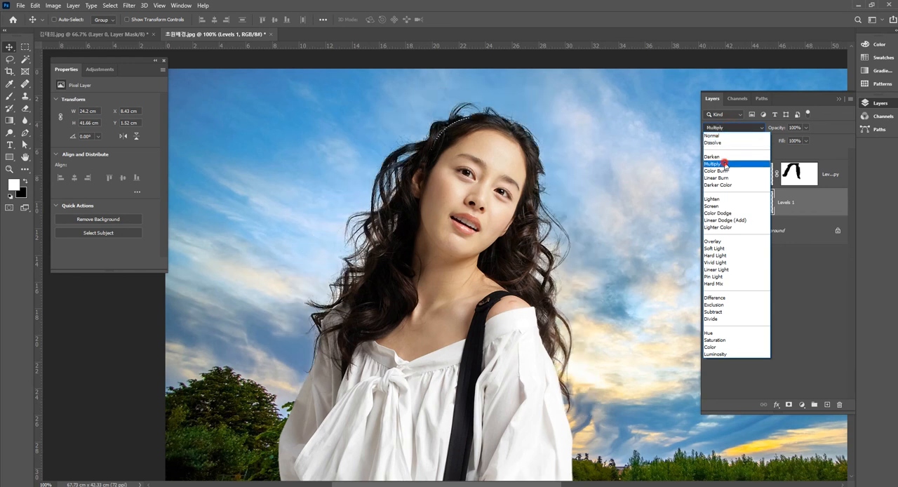
left_click(728, 164)
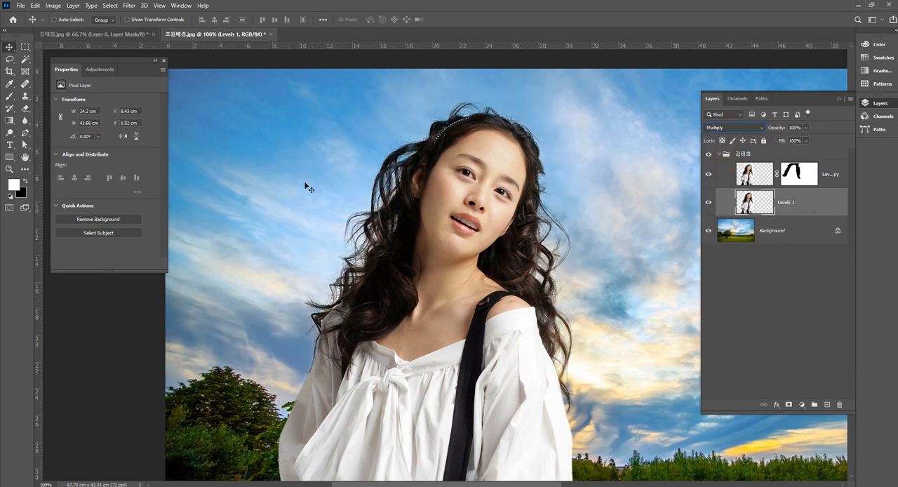